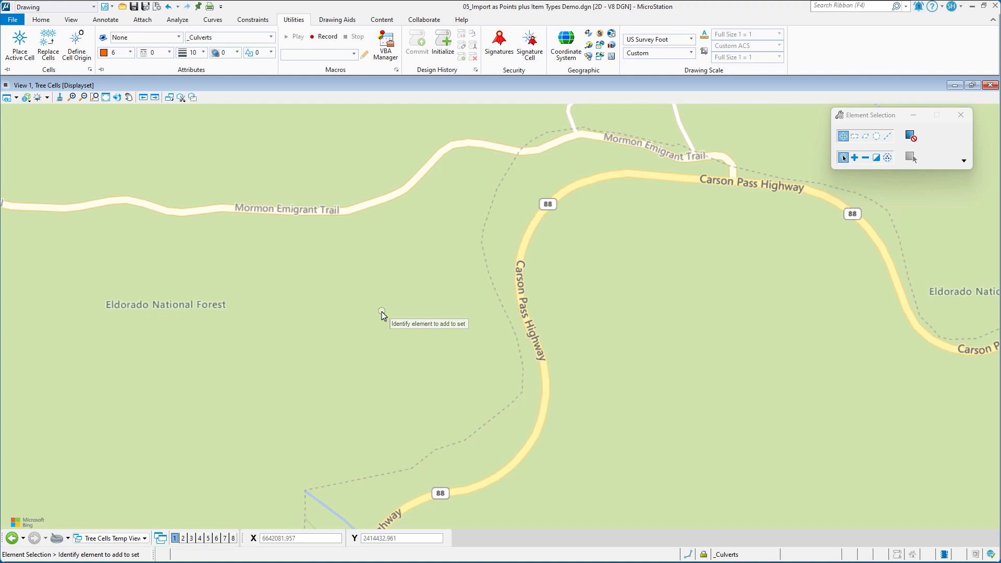
left_click_drag(0, 198, 515, 152)
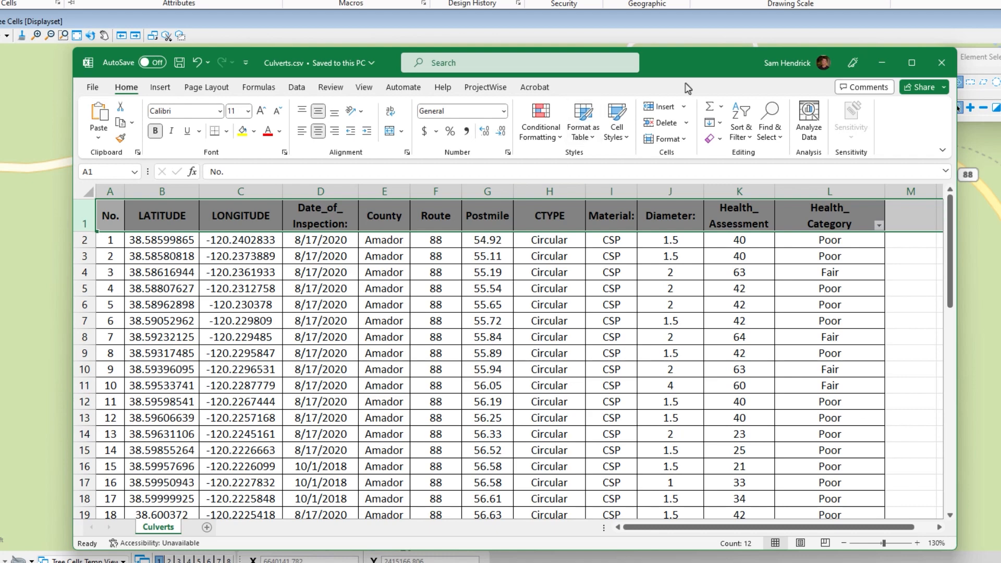
left_click_drag(710, 71, 0, 146)
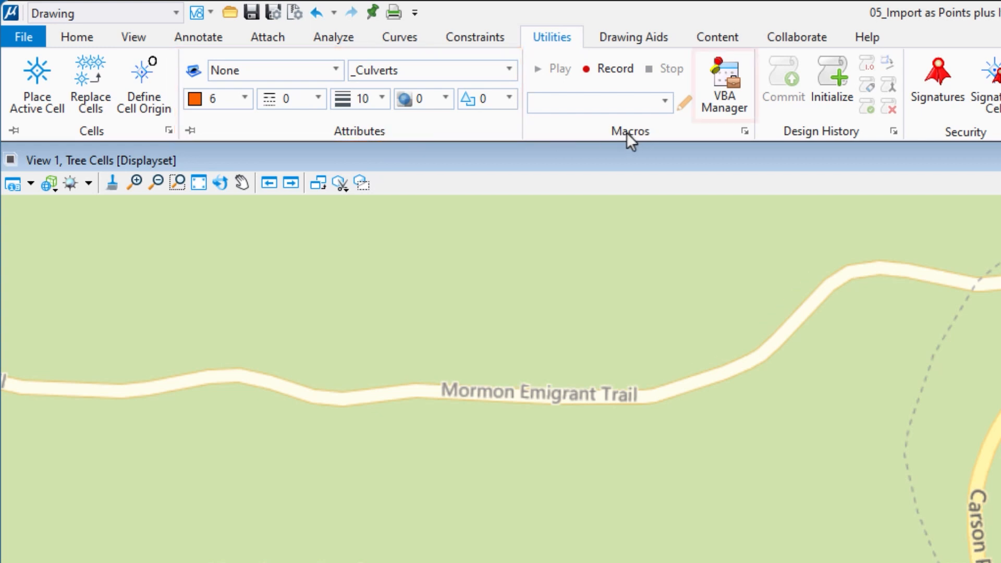
Step: Load the Import Points CE 3.1 VBA project and close the VBA project manager
left_click(732, 79)
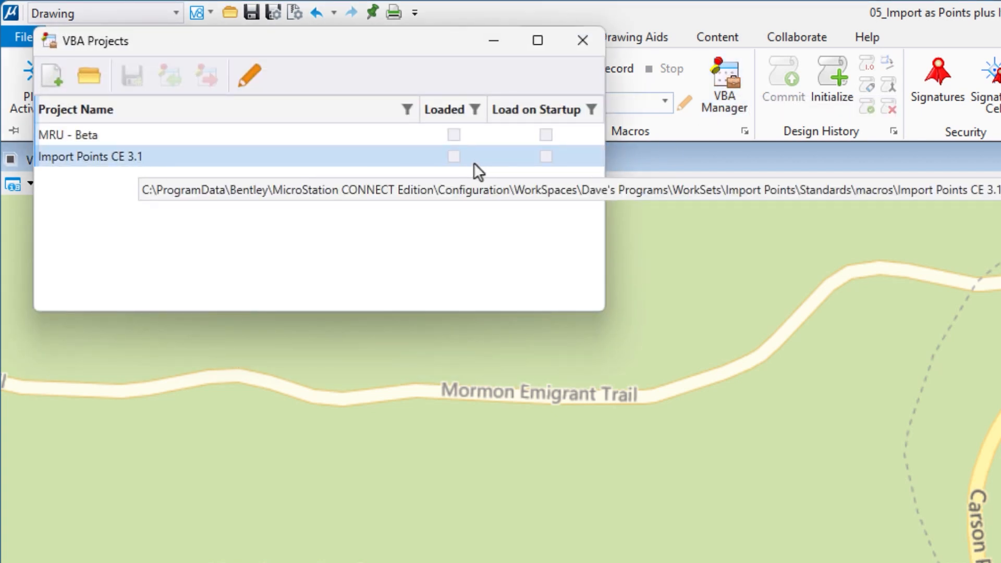
left_click(454, 157)
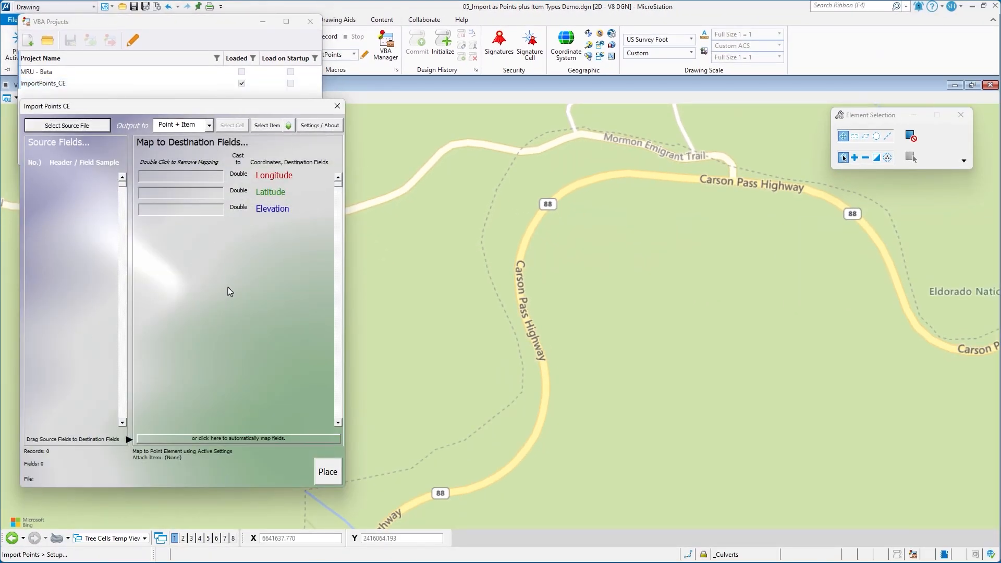
left_click(311, 22)
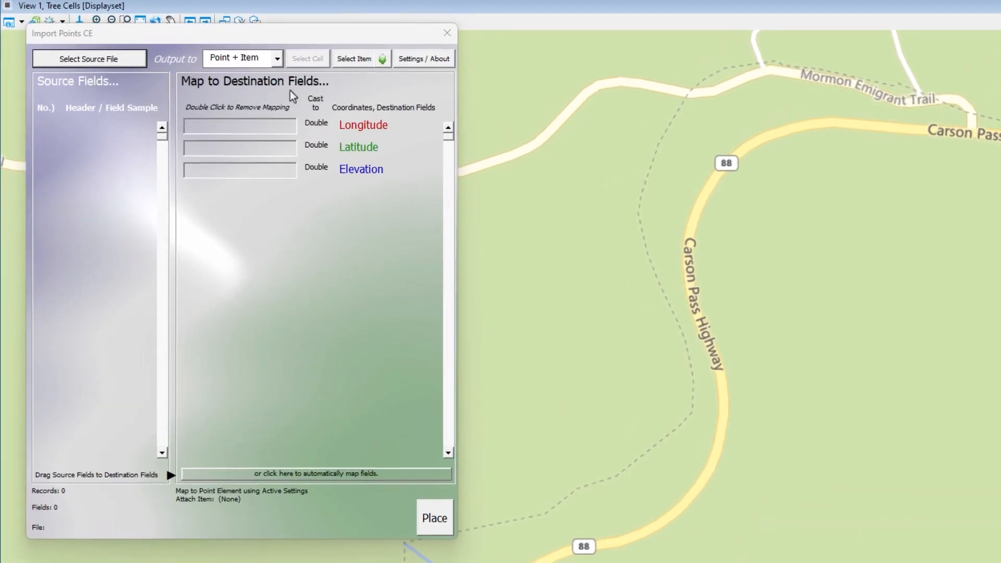
Step: Select Culverts.csv from the 05_Demo folder as the source file for the point import
left_click(95, 68)
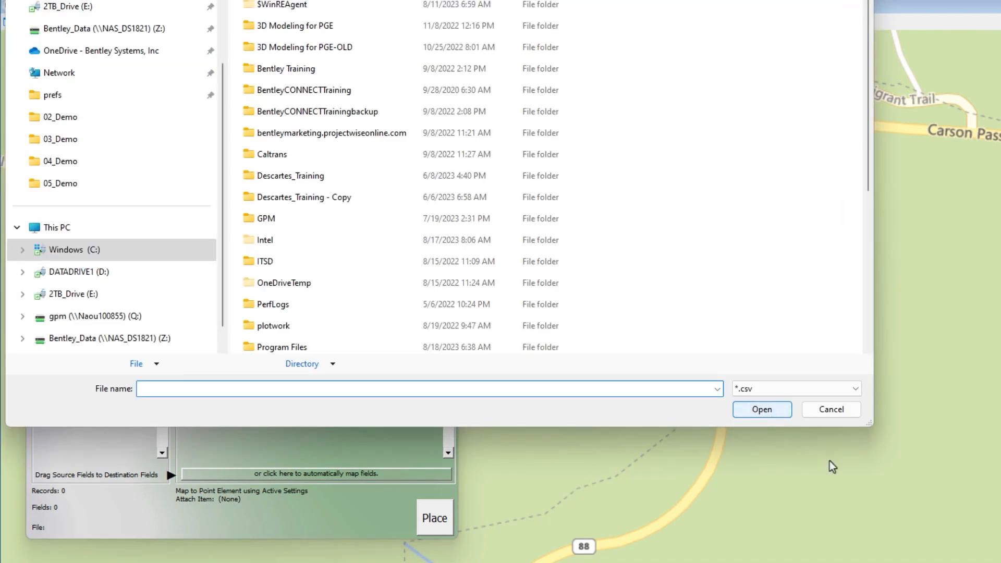
left_click(718, 389)
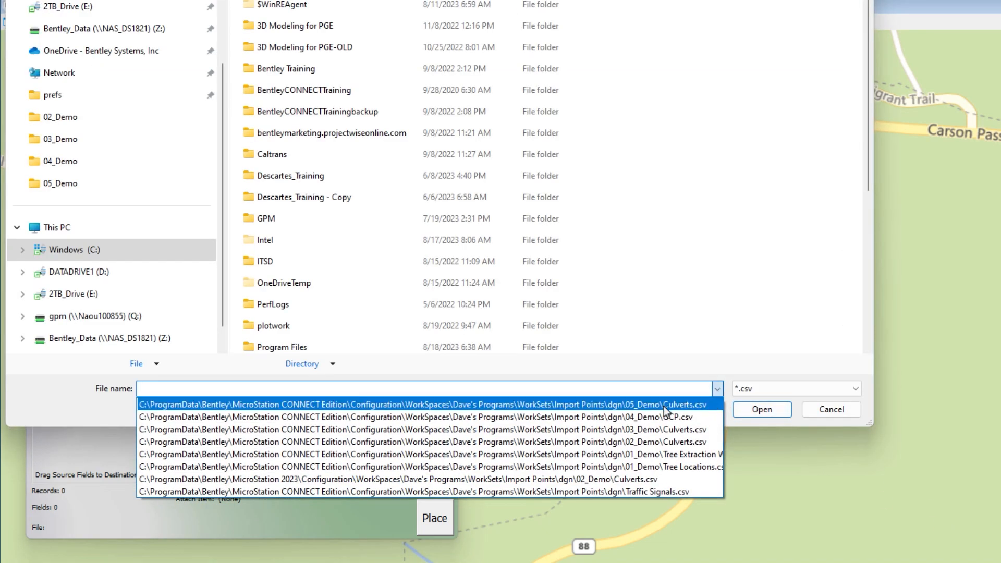
left_click(685, 406)
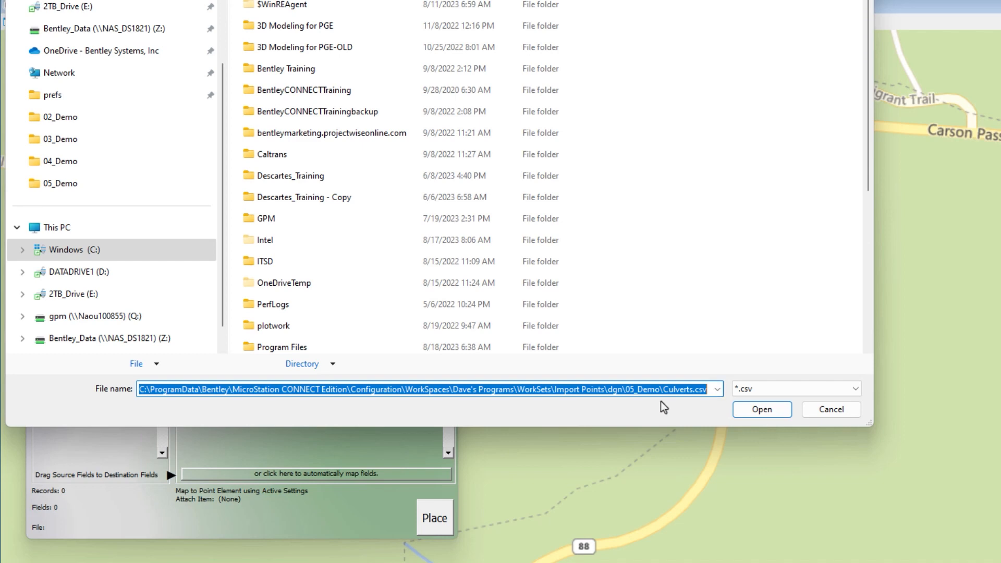
left_click(759, 416)
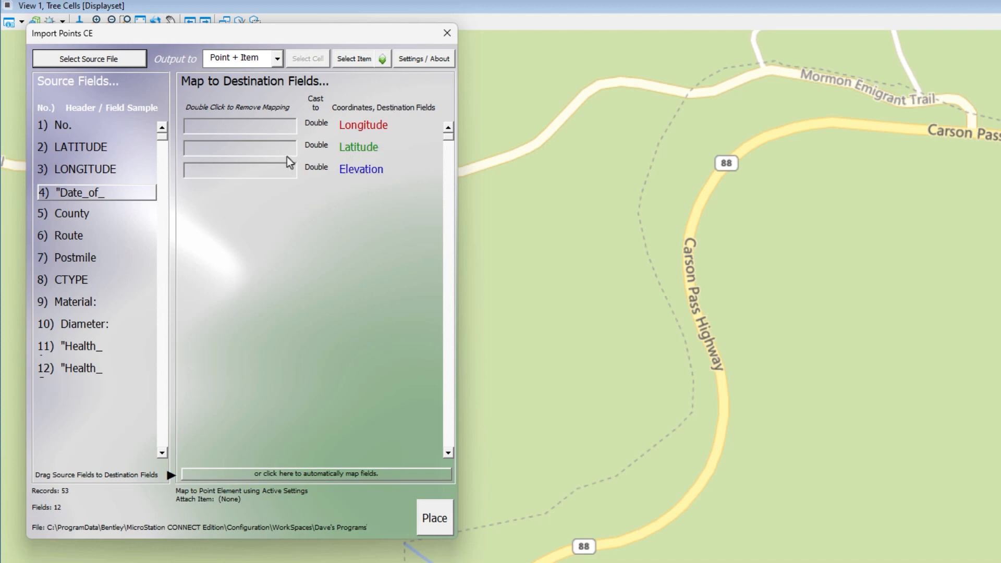
Step: Review the header, coordinate and delimiter settings of the import, and set the output to Point + Item
left_click(411, 60)
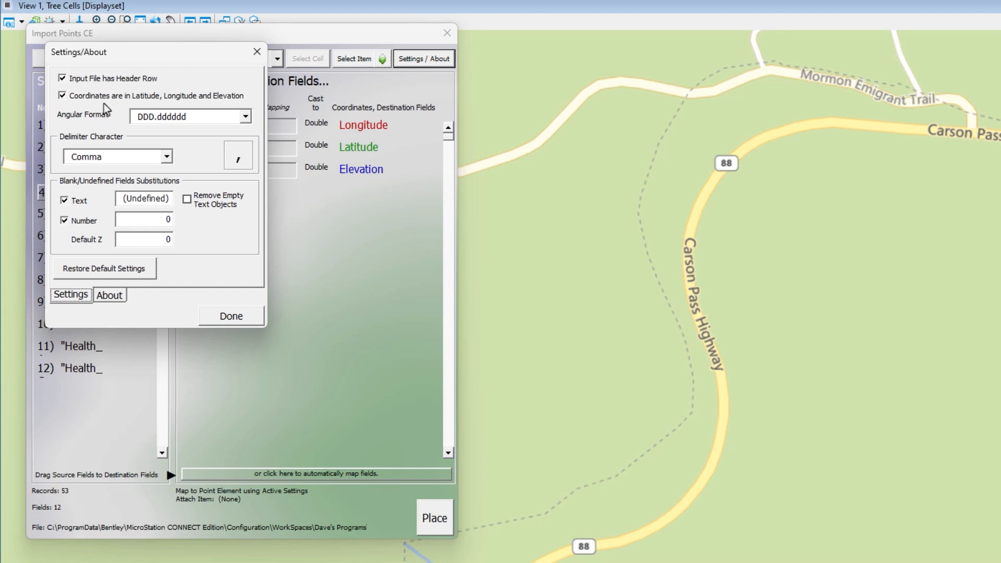
left_click(242, 321)
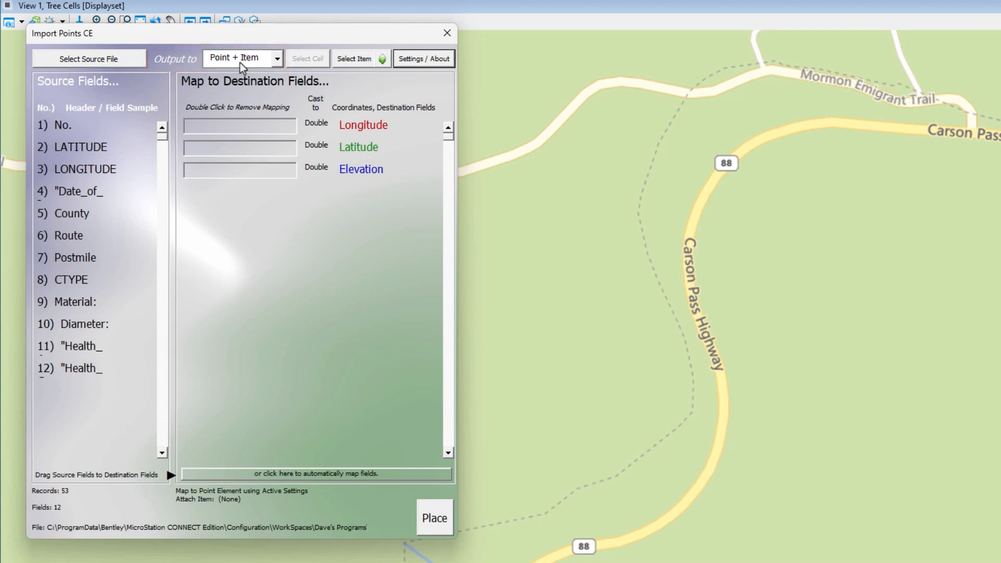
left_click(276, 59)
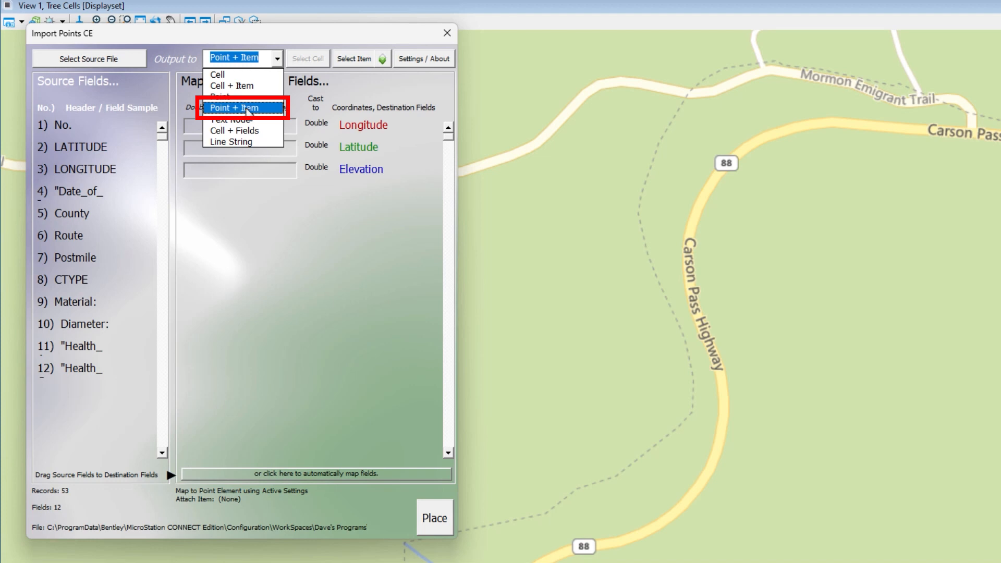
left_click(248, 110)
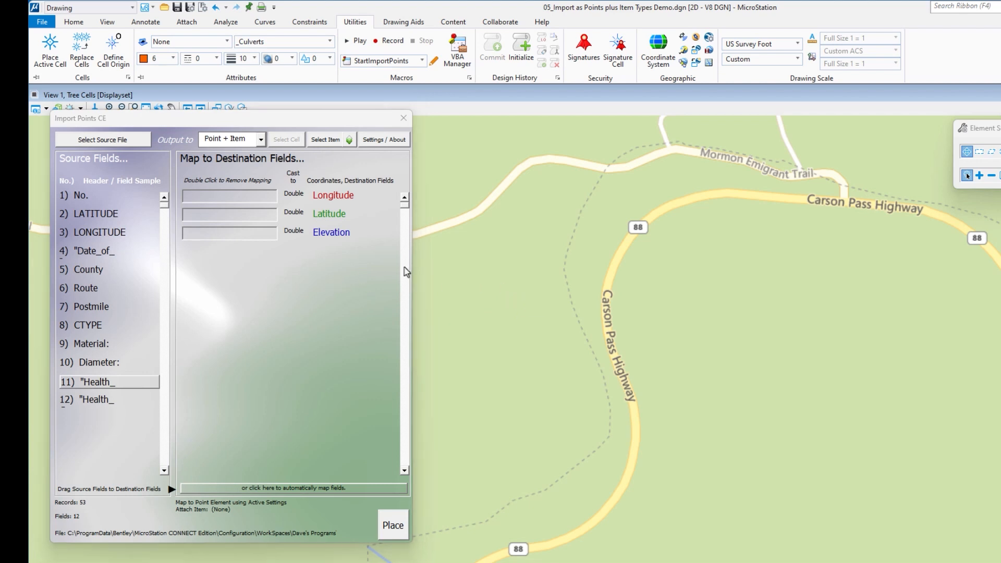
Step: Check the Item Types dialog for existing libraries and close it again
key("space")
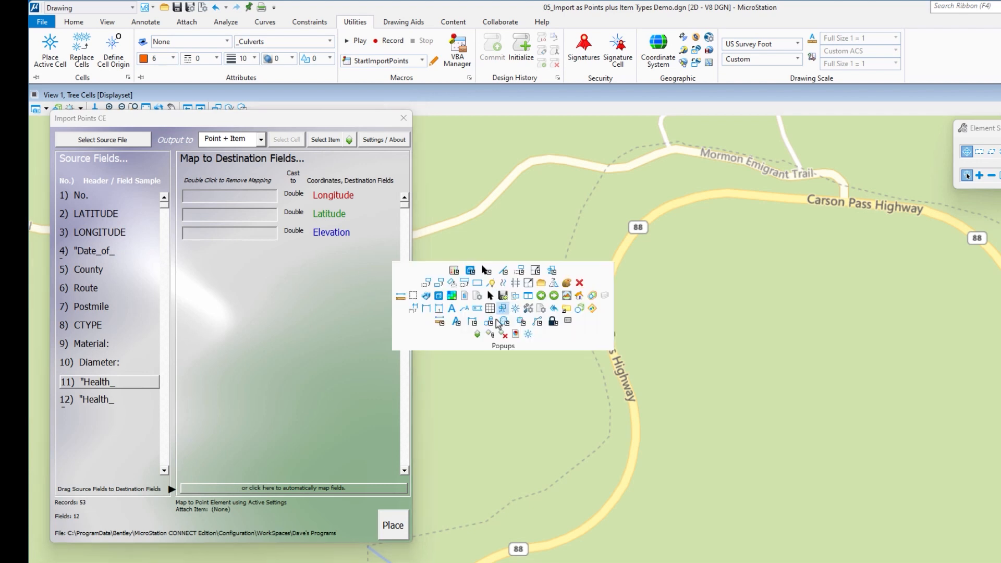
left_click(477, 336)
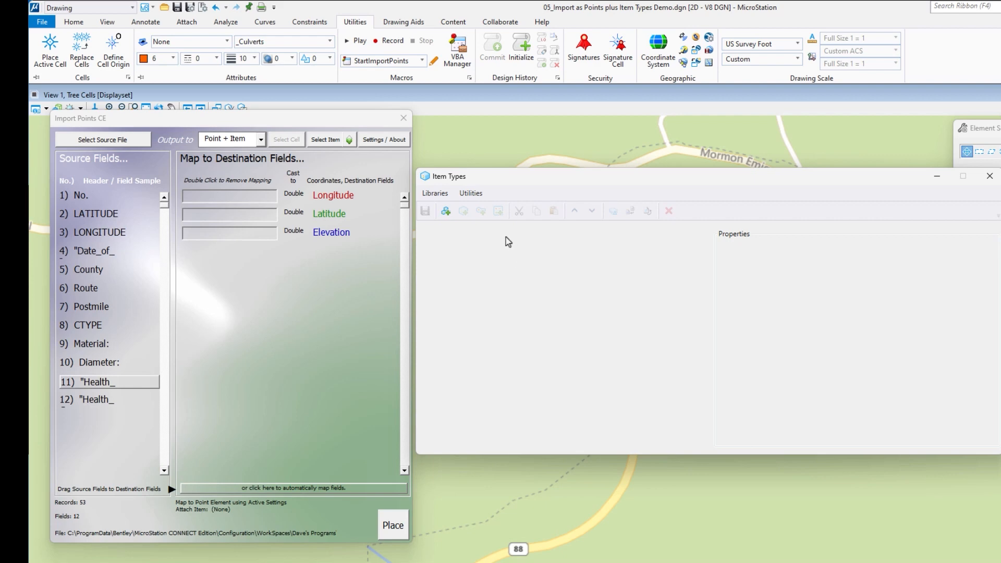
left_click(990, 176)
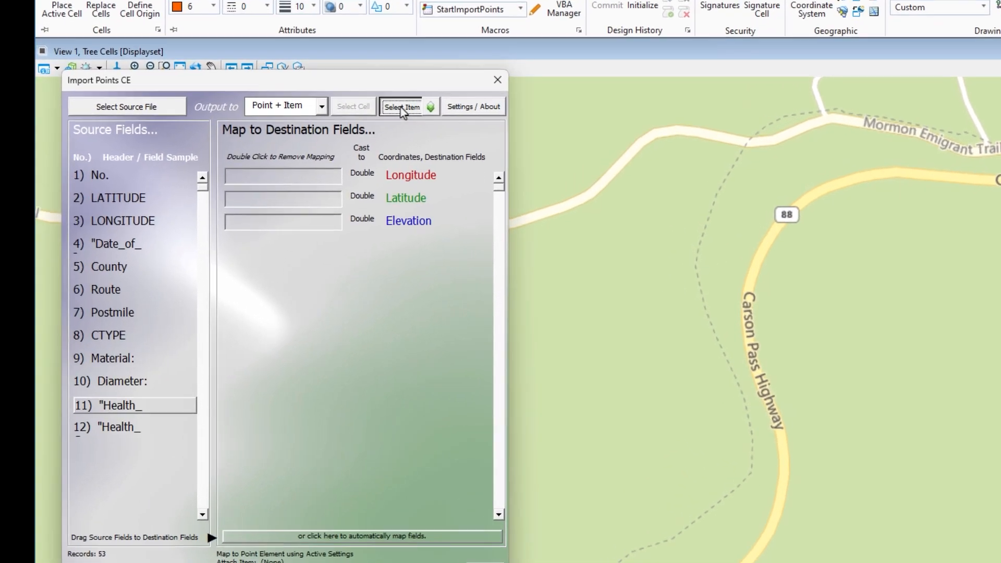
Step: Set up a new item type from the source file with library Culverts and item type name Health
left_click(402, 107)
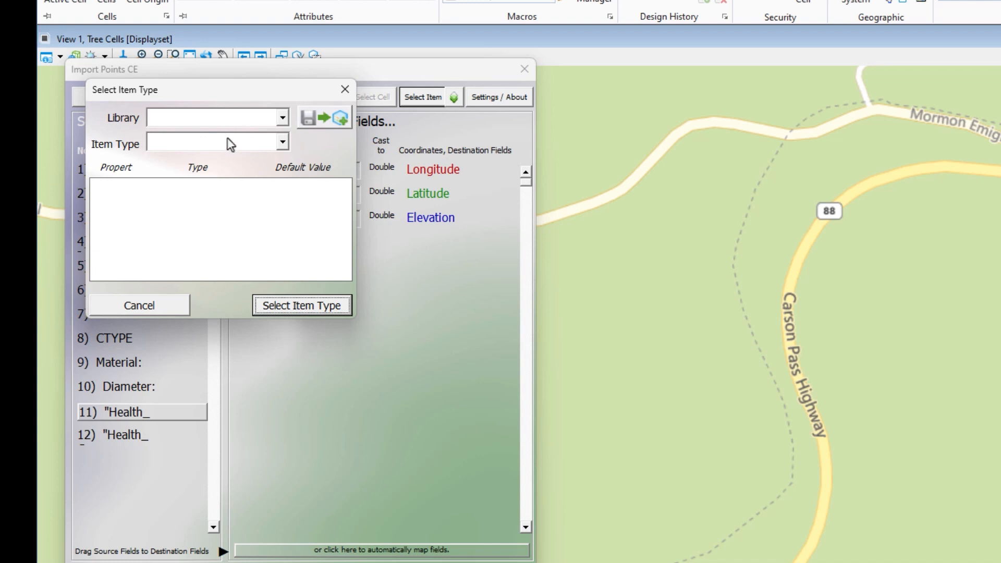
left_click(316, 121)
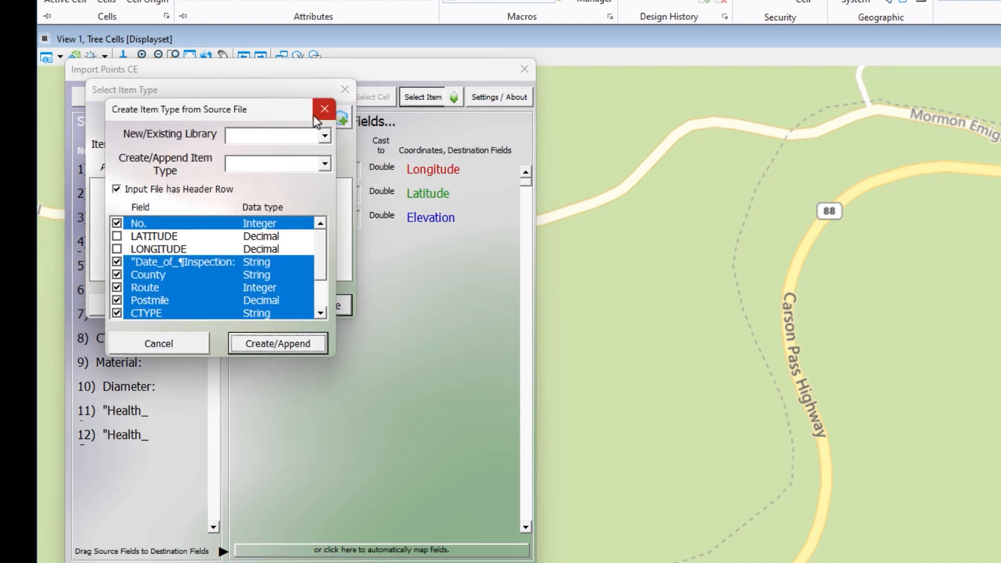
left_click(240, 138)
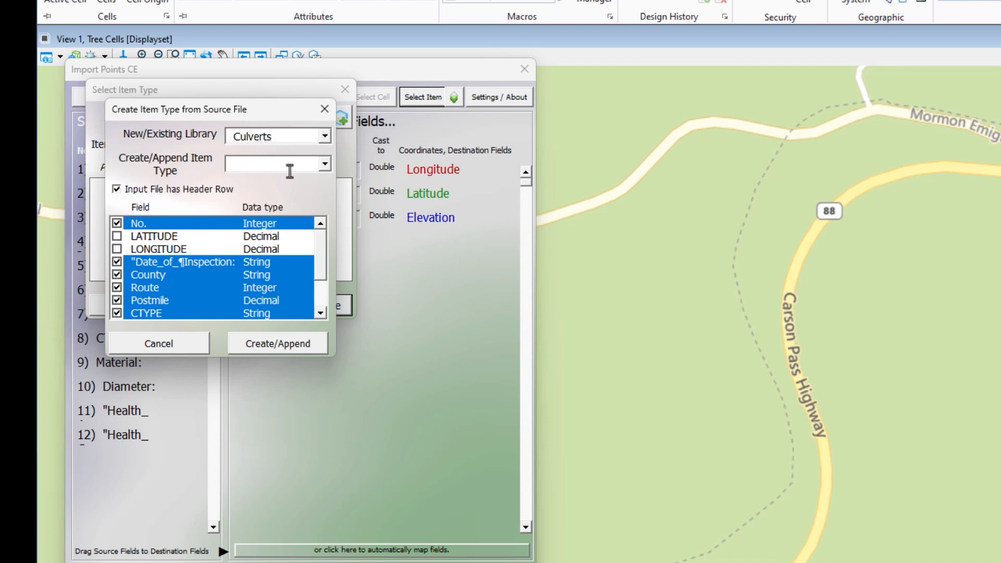
type("Health")
Step: Include the Health_Assessment and Health_Category fields, create the Health item type and select it for the import
left_click_drag(321, 265, 320, 311)
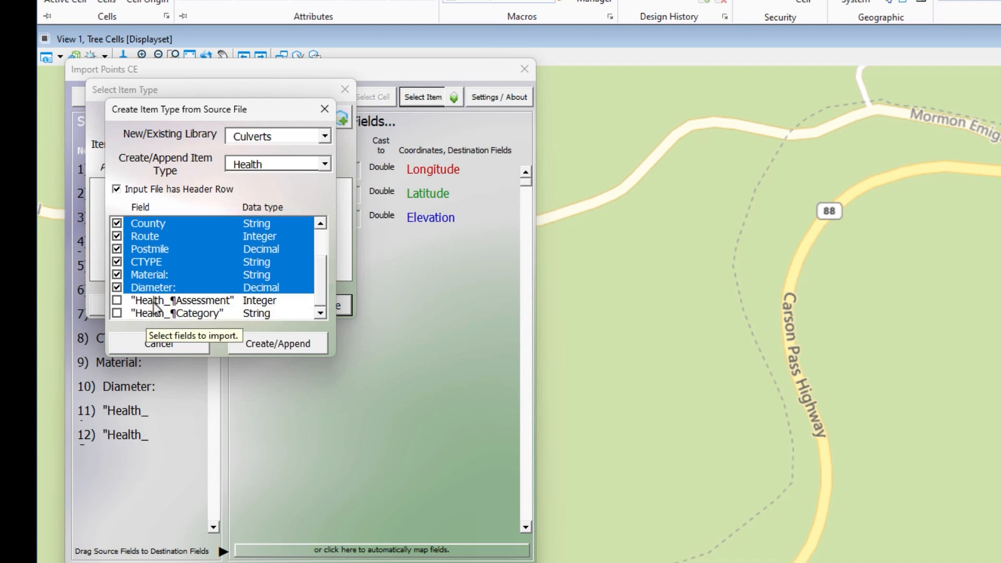
left_click(117, 302)
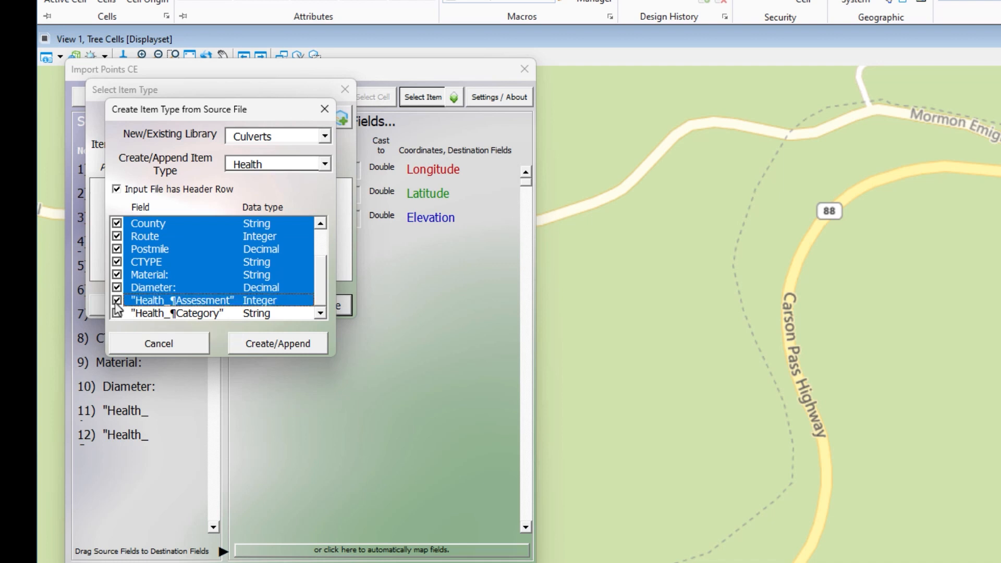
left_click(117, 313)
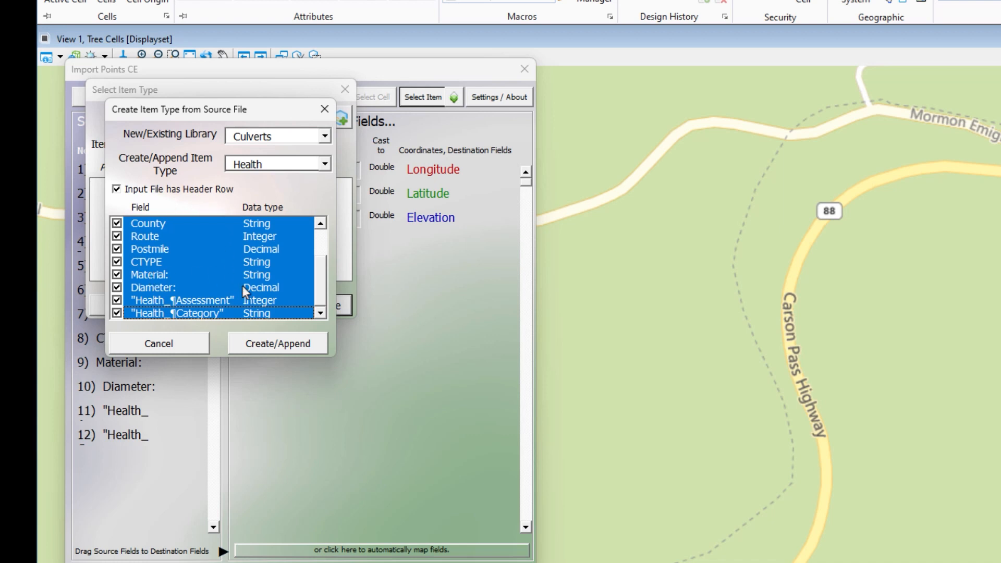
left_click(279, 346)
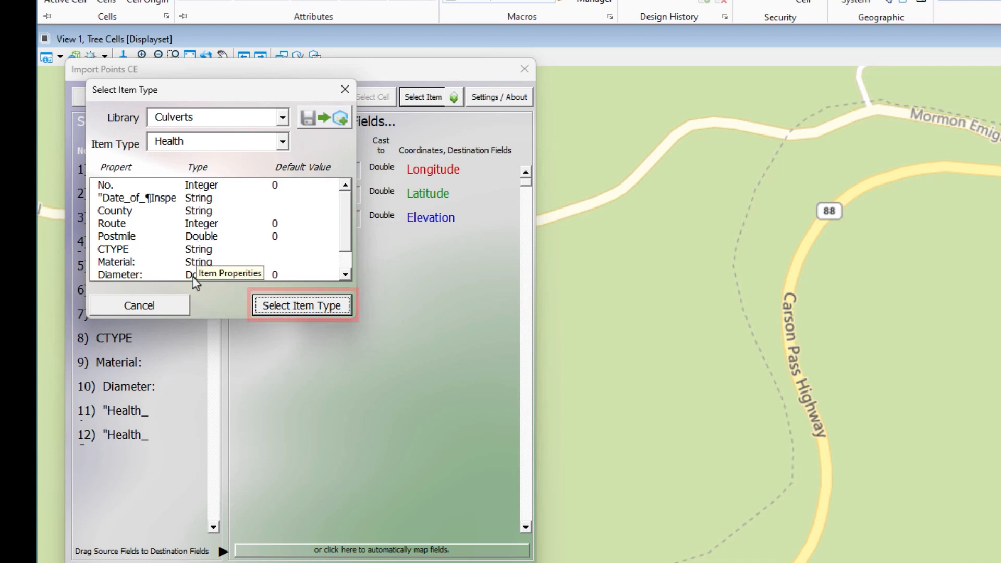
left_click(294, 308)
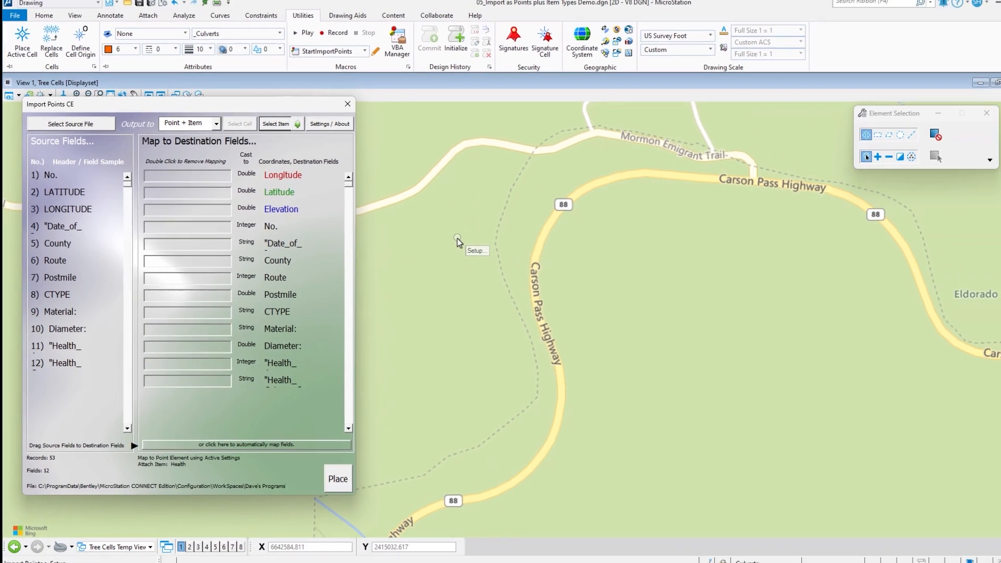
Step: Examine the property definitions of the Health item type in the Culverts library
left_click(458, 239)
key("space")
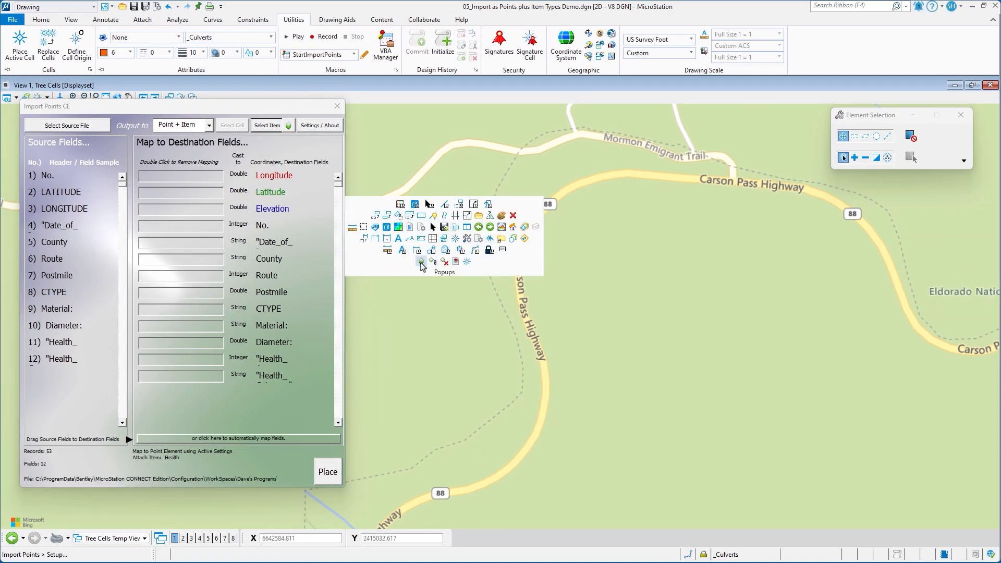
left_click(423, 265)
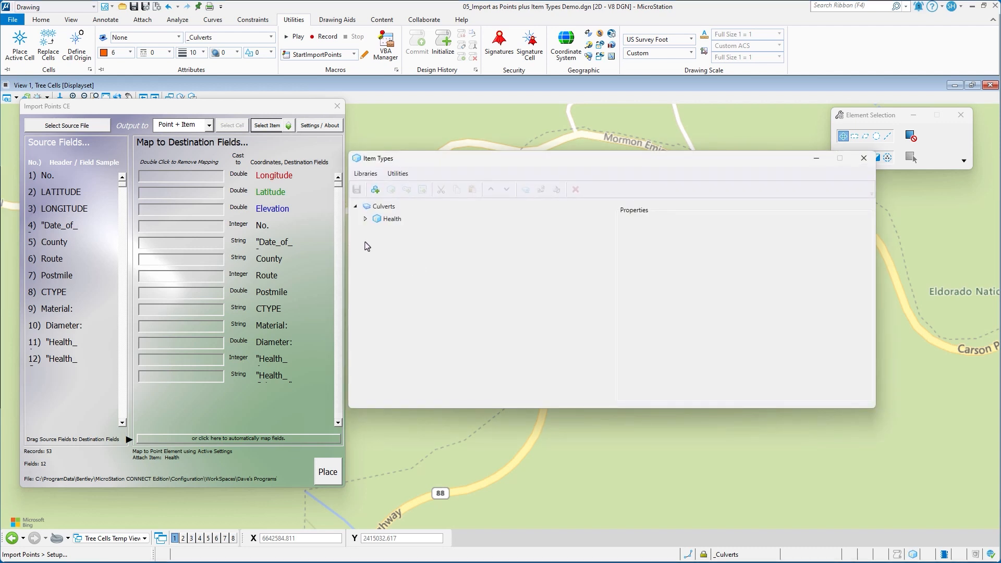
left_click(384, 221)
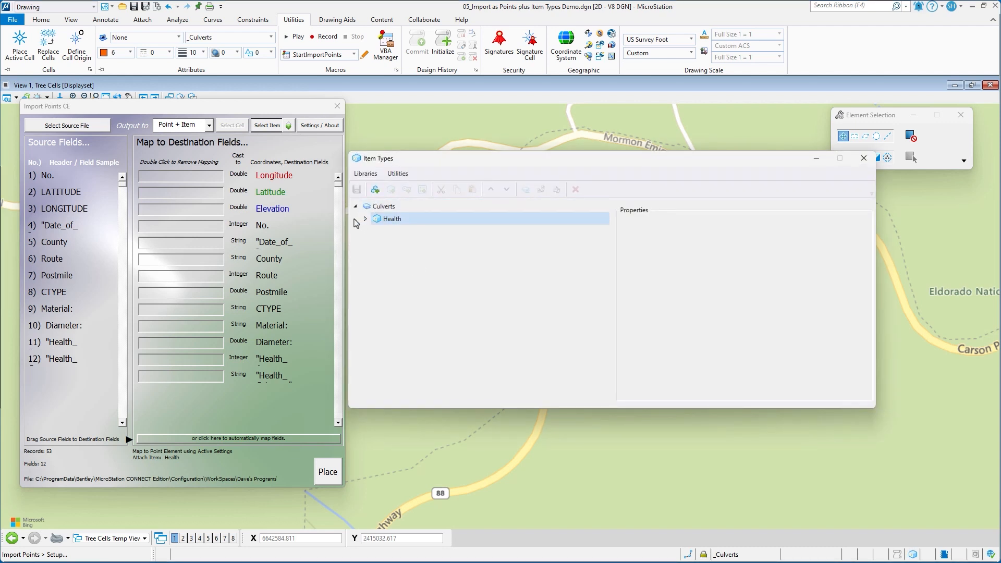
left_click(365, 219)
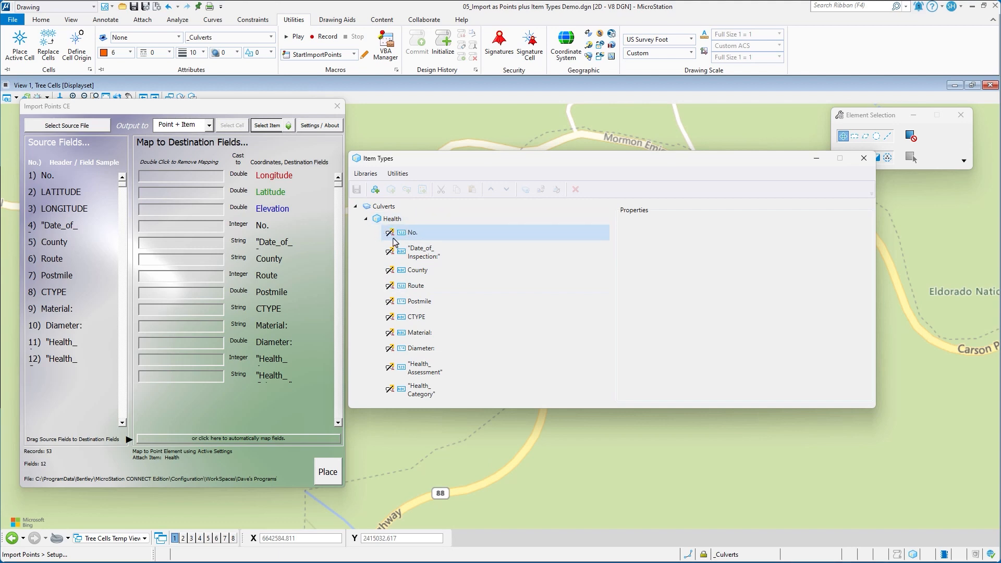
left_click(864, 158)
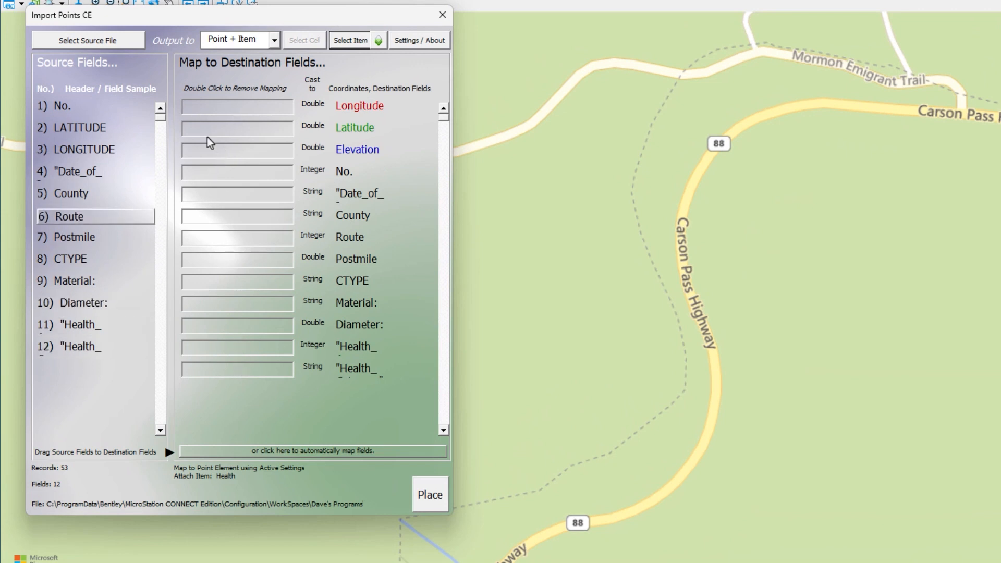
Step: Map the source fields to their matching destination fields with Elevation left unmapped, and place the culvert points
left_click_drag(67, 109, 233, 180)
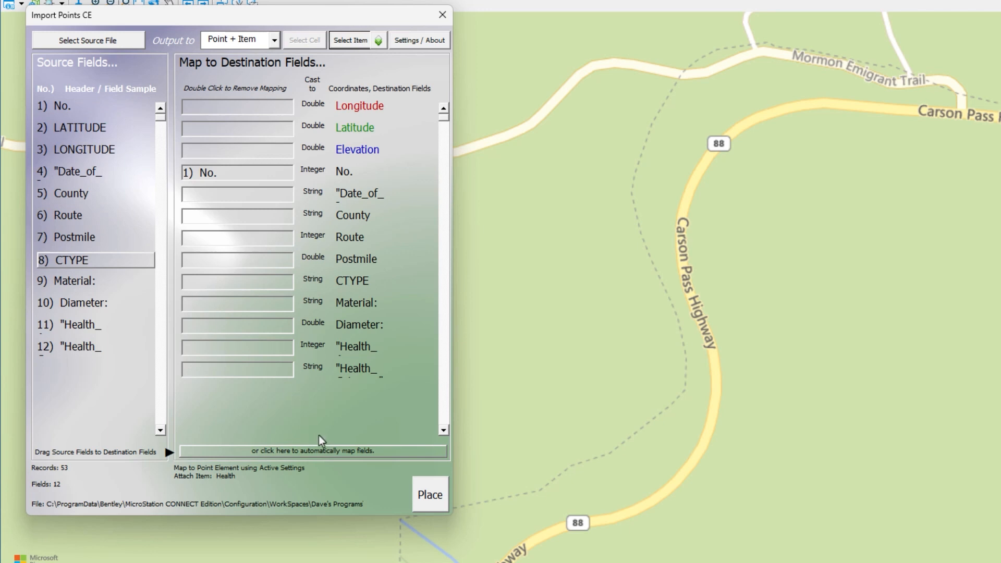
left_click(312, 452)
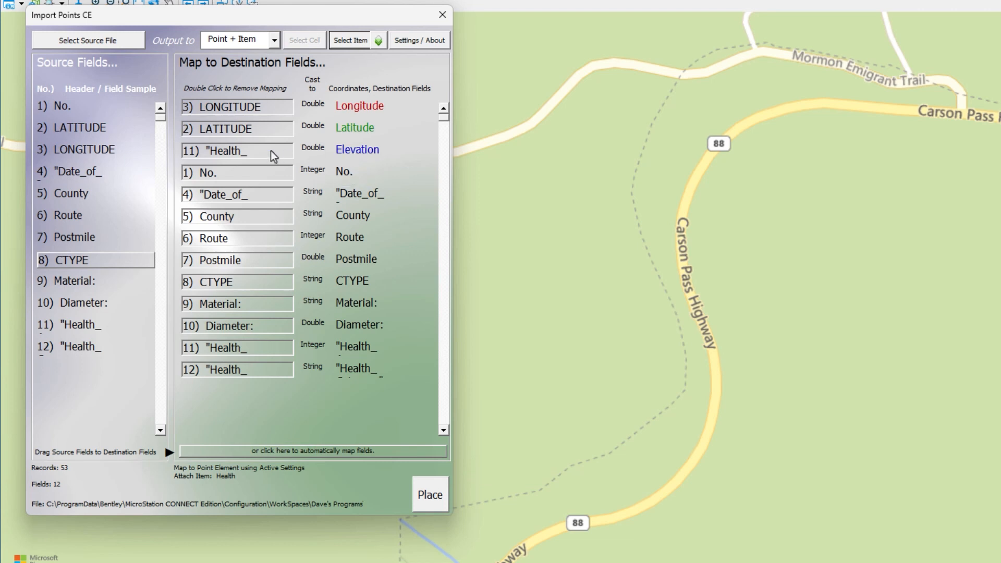
double_click(210, 157)
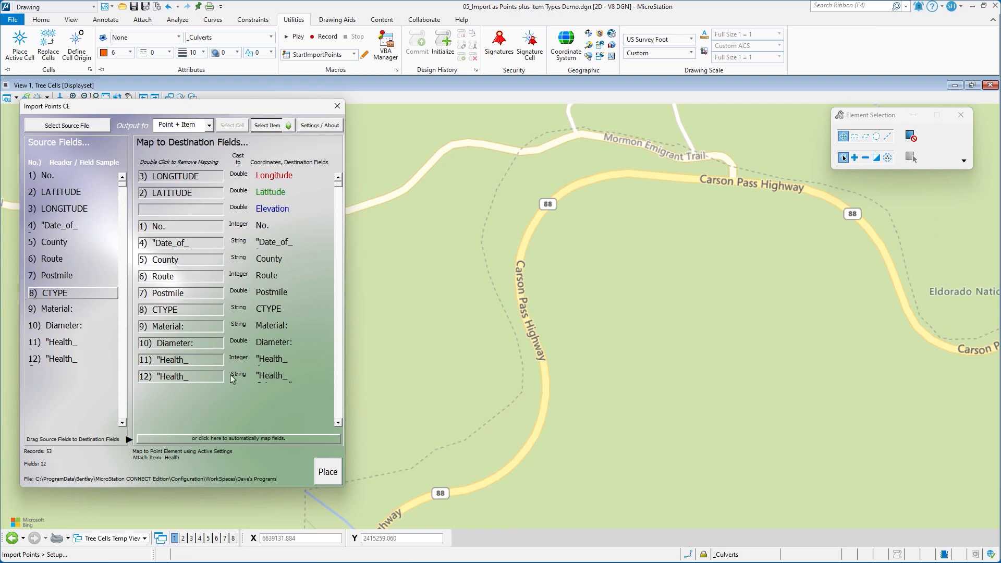
left_click(327, 474)
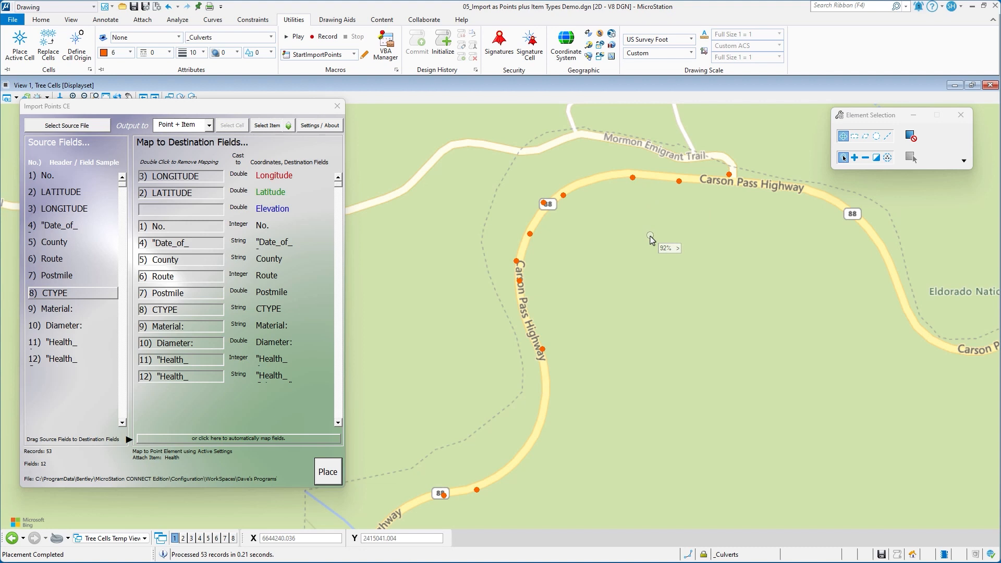
Step: Select two placed culvert points on the Carson Pass Highway bend and examine their Health item properties
scroll(576, 206, "up", 2)
left_click_drag(593, 223, 515, 178)
right_click(599, 212)
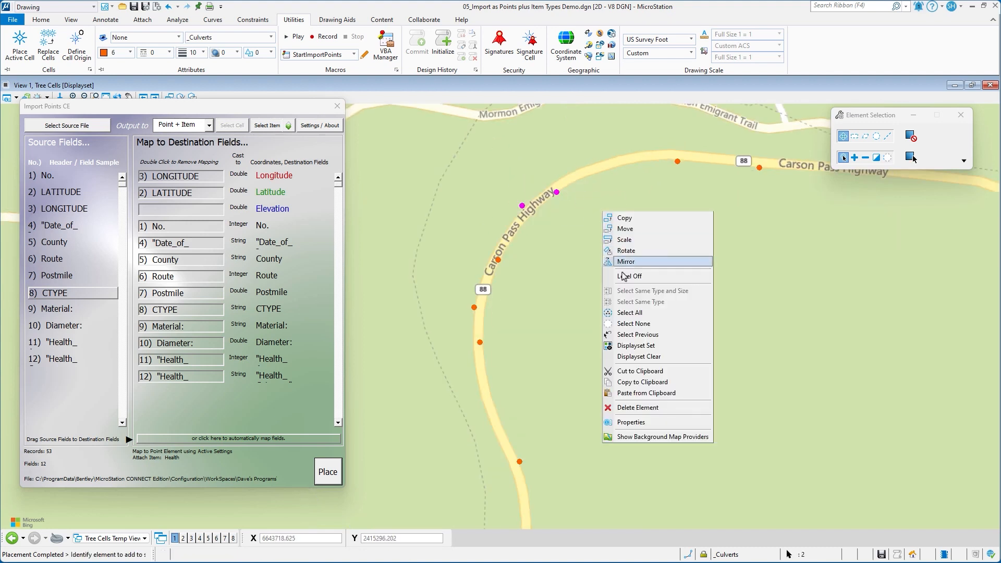
left_click(642, 422)
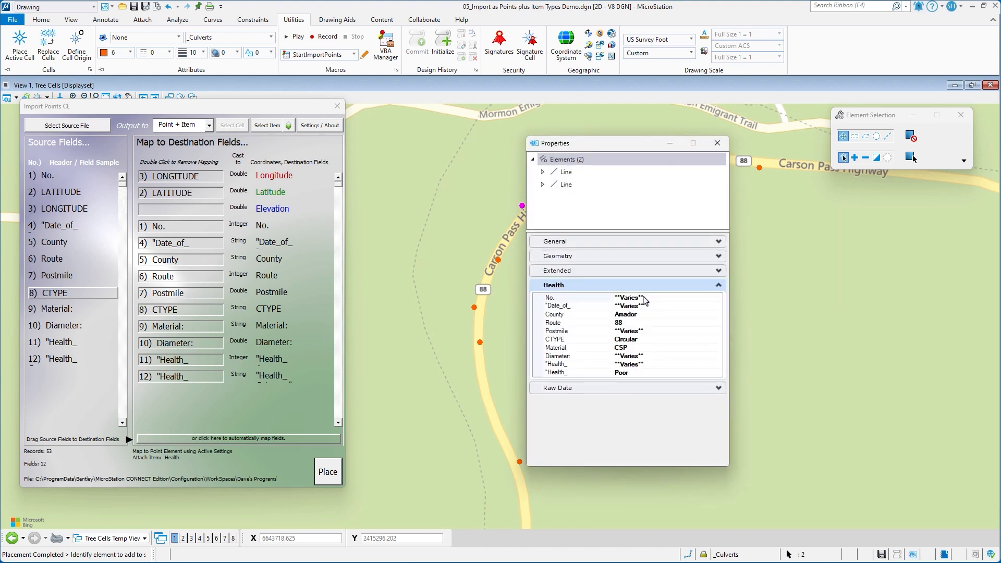
Step: Examine the Health item properties of a single culvert point on the Carson Pass Highway bend, and close the import tool
left_click_drag(585, 148, 668, 147)
left_click(556, 222)
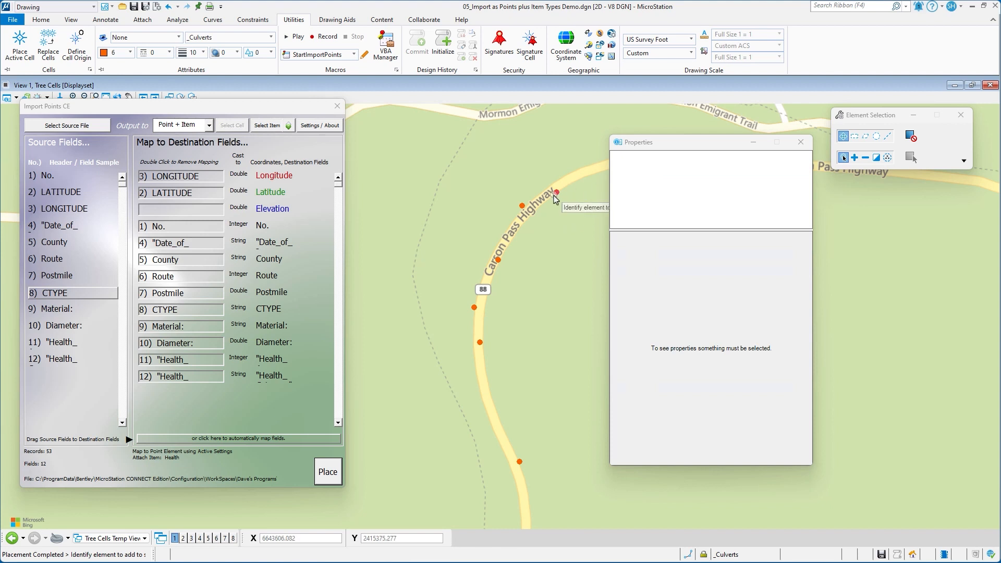
left_click(557, 192)
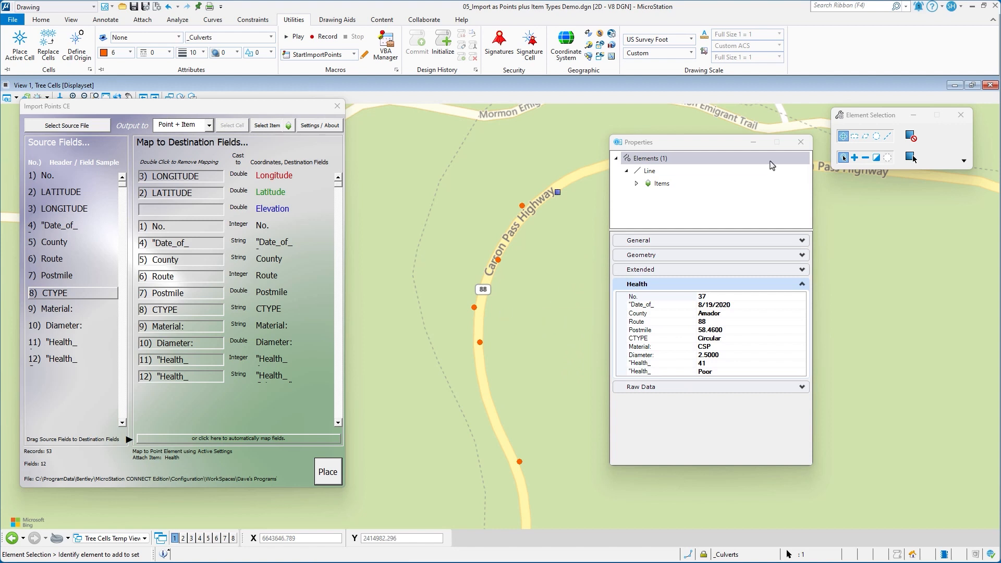
left_click(802, 143)
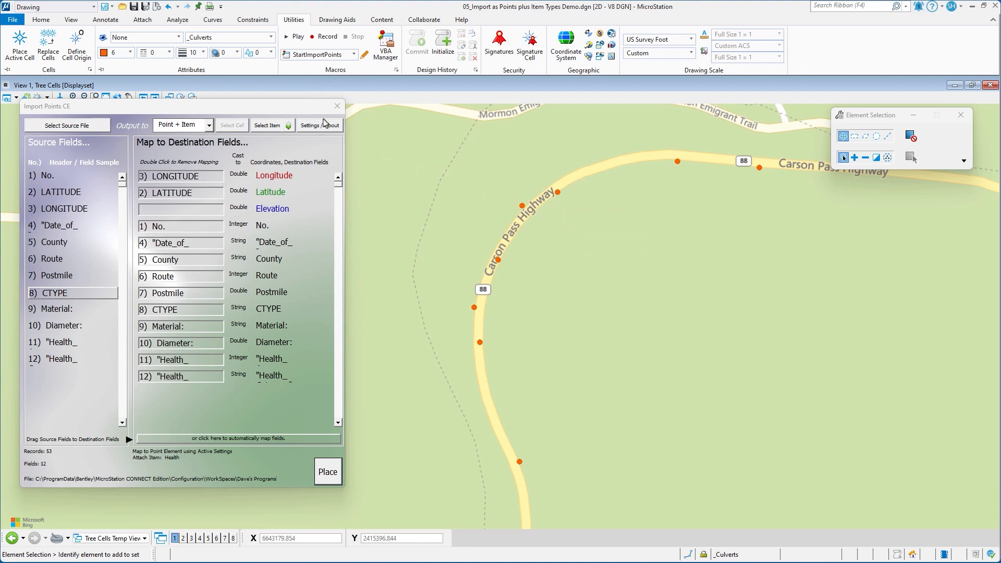
left_click(338, 107)
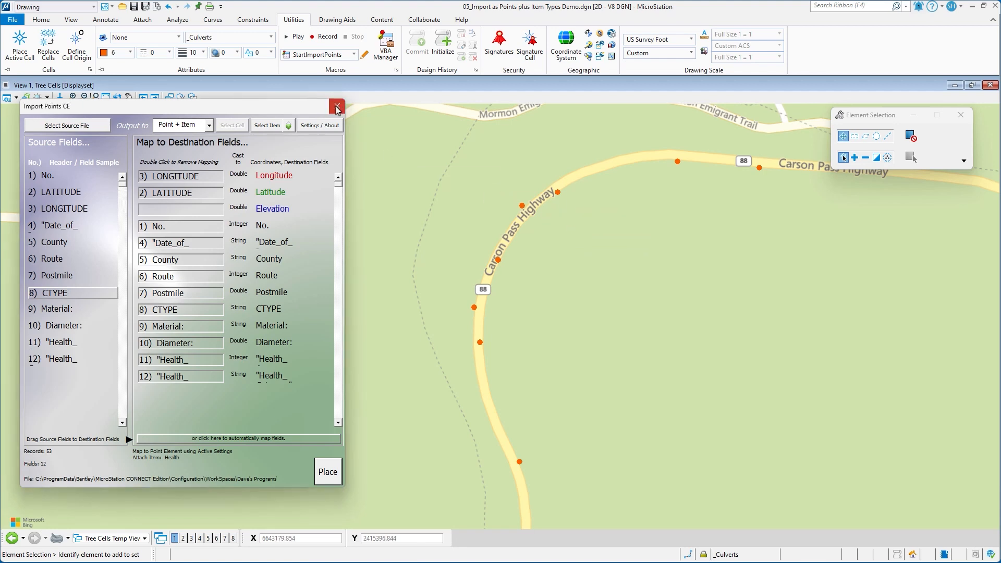
Step: Start the Place Note command and open the Text Favorites manager for the note text
key("space")
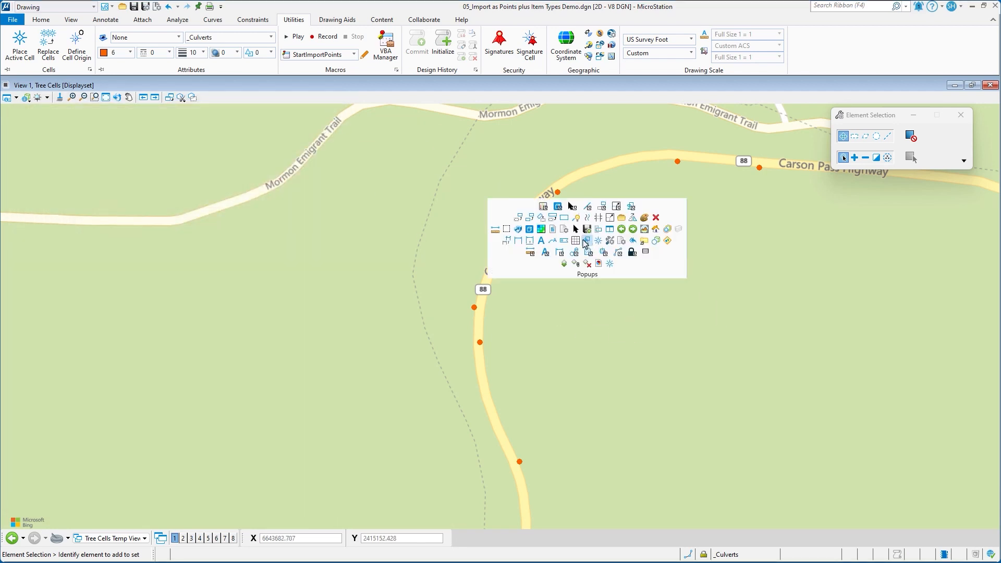
left_click(552, 241)
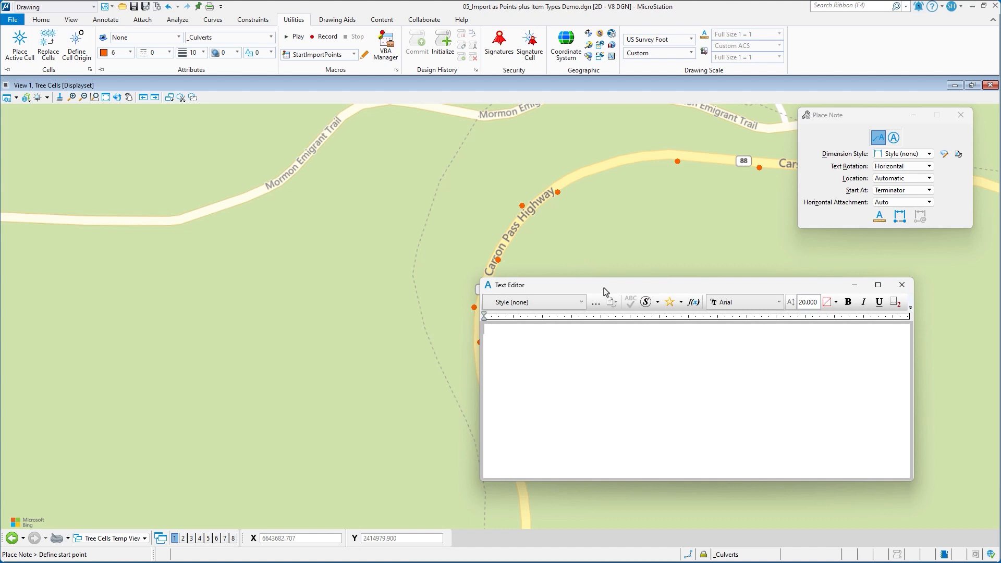
scroll(603, 235, "up", 2)
middle_click_drag(604, 227, 474, 236)
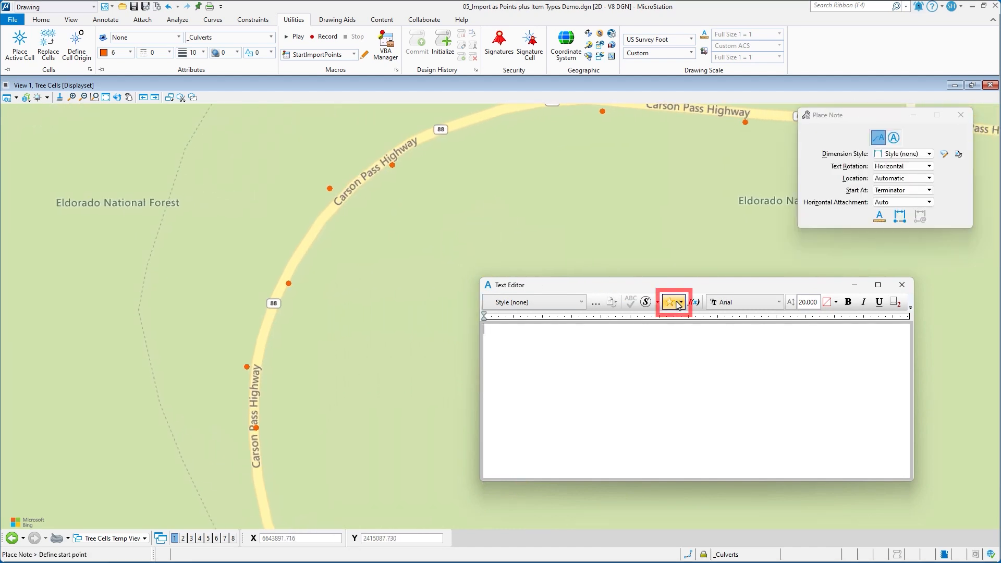
left_click(679, 304)
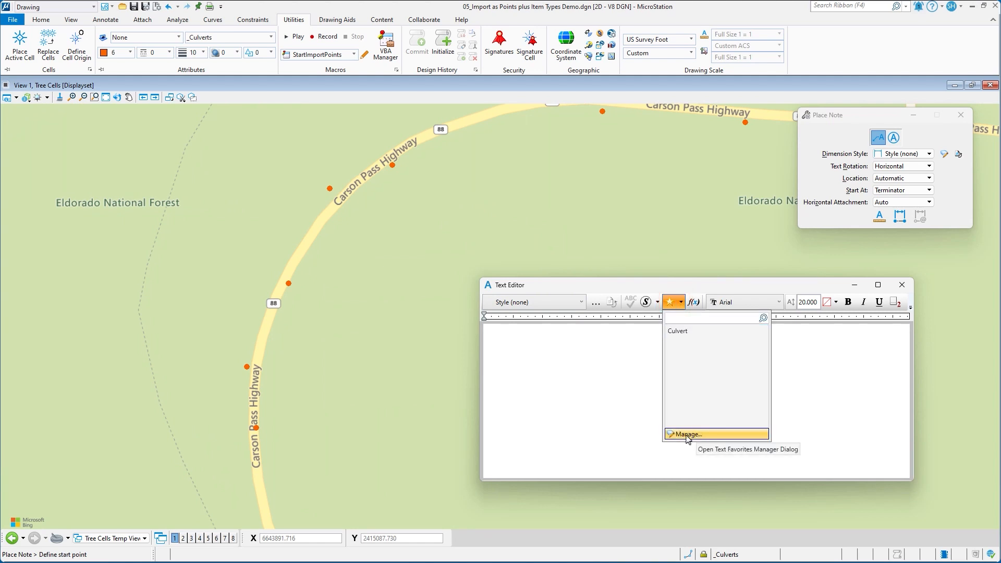
left_click(688, 435)
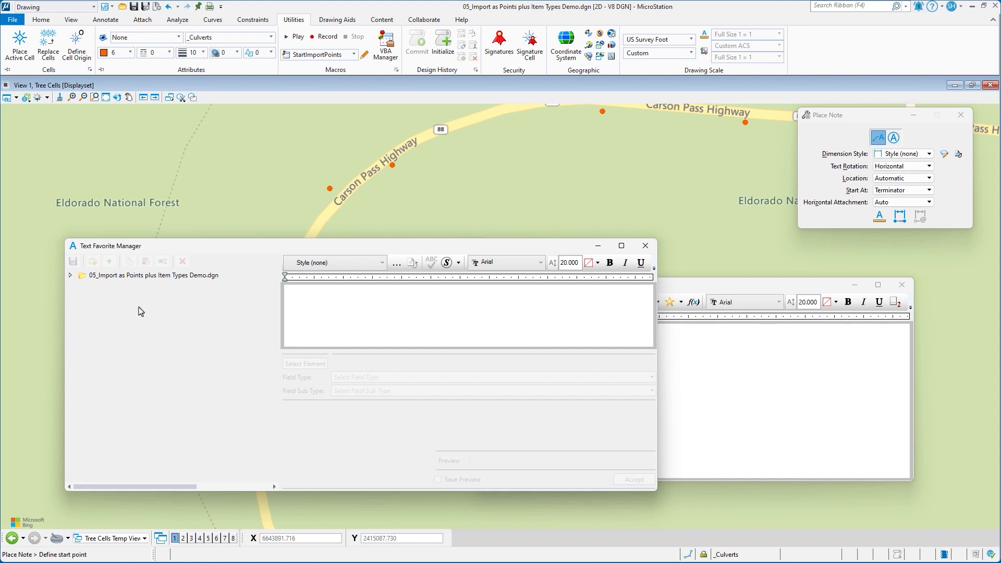
Step: Examine the Culvert text favorite in the Culvert Data folder and the Health item type properties available as its fields
left_click(70, 275)
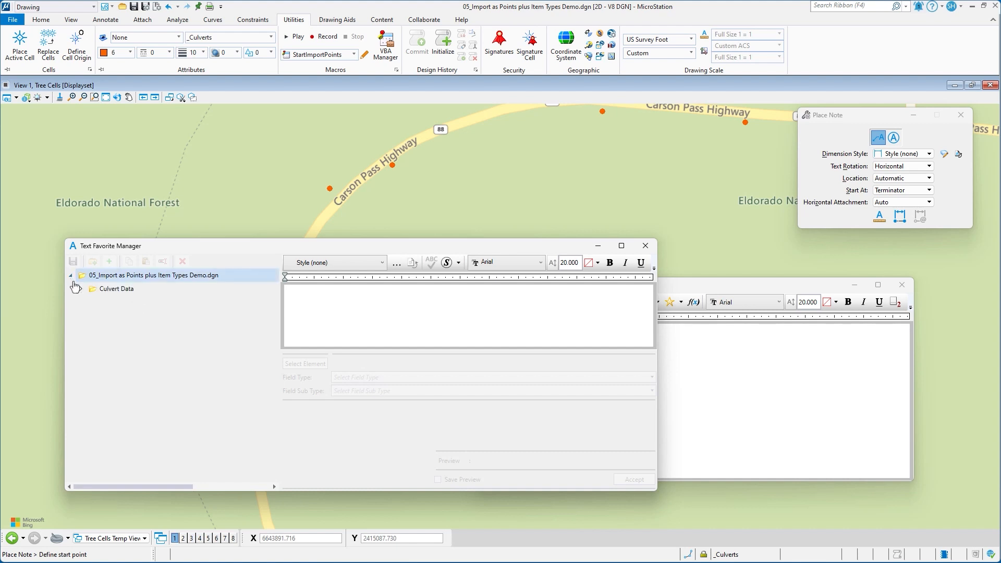
left_click(80, 290)
left_click(117, 303)
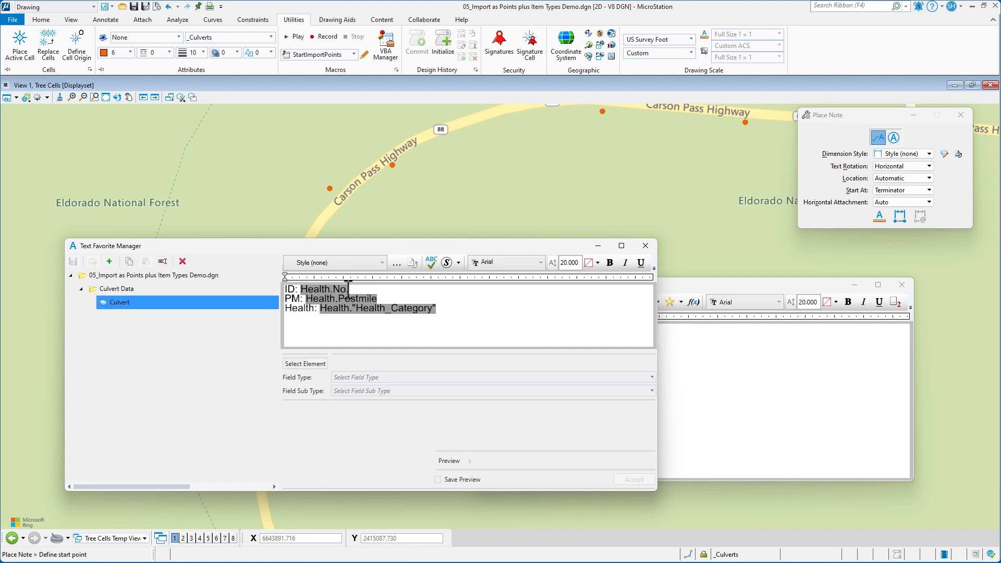
left_click(296, 294)
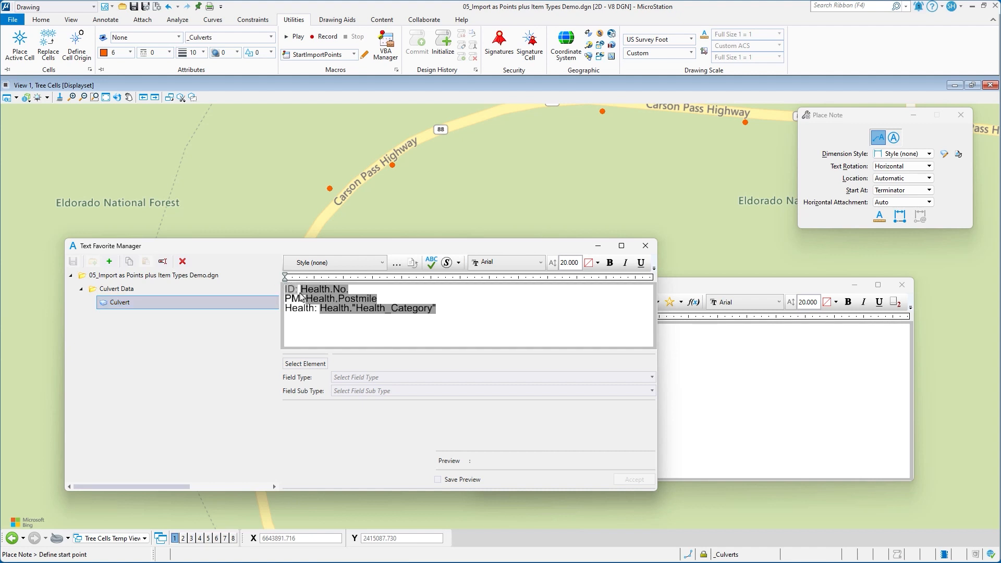
left_click(299, 293)
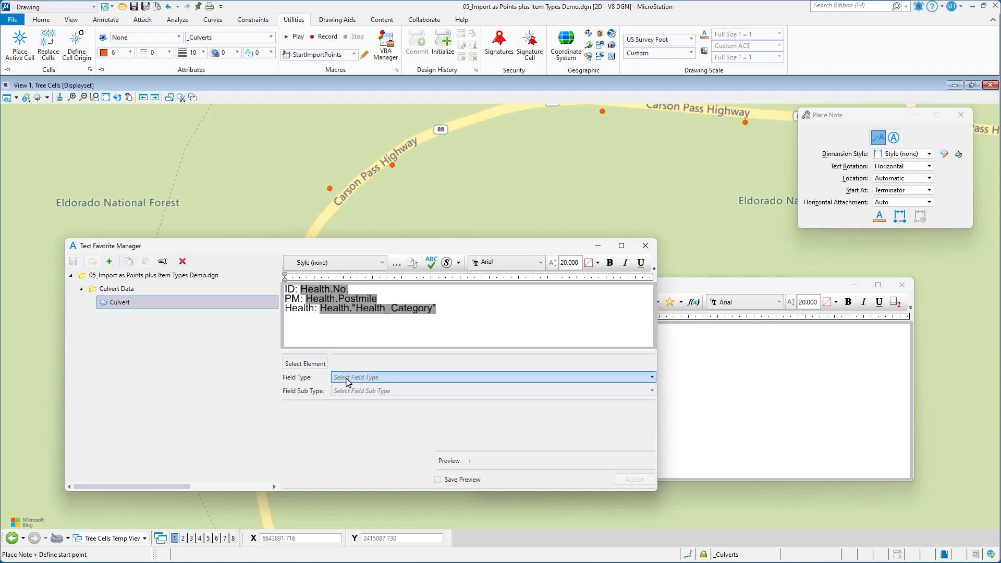
left_click(353, 384)
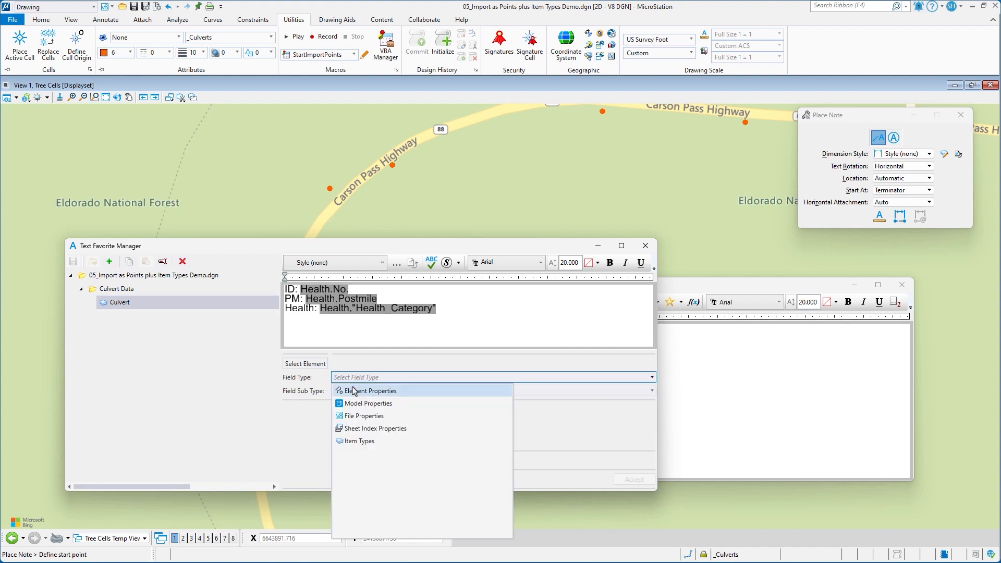
left_click(353, 443)
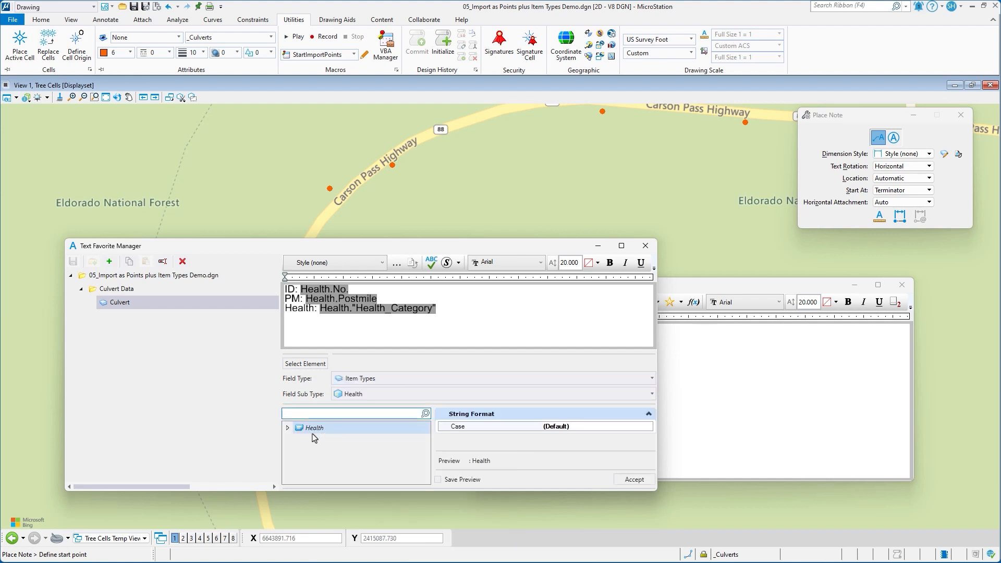
left_click(288, 428)
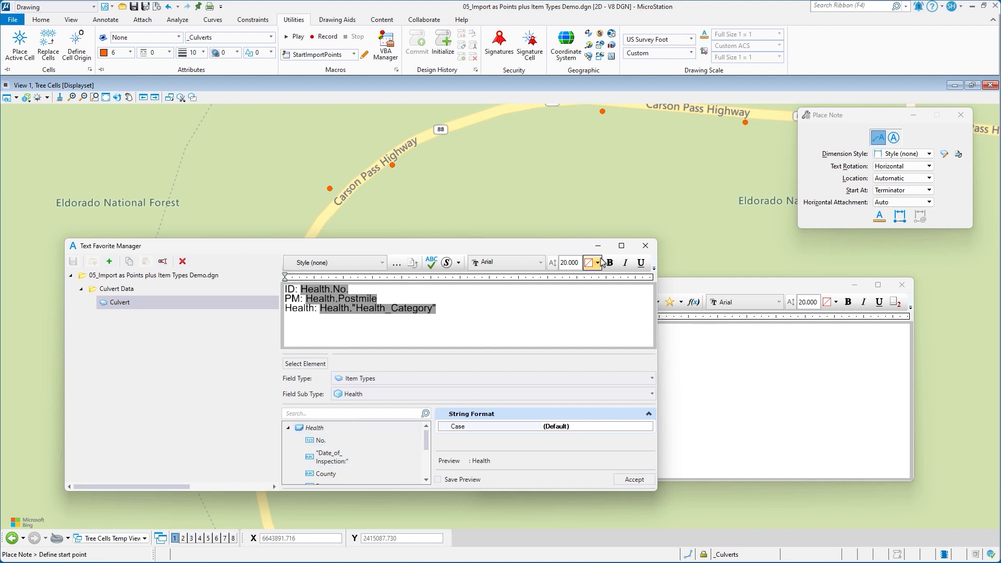
left_click(646, 246)
Step: Use the Culvert text favorite as note text and place a note with leader at culvert No. 37 on the bend
left_click(682, 303)
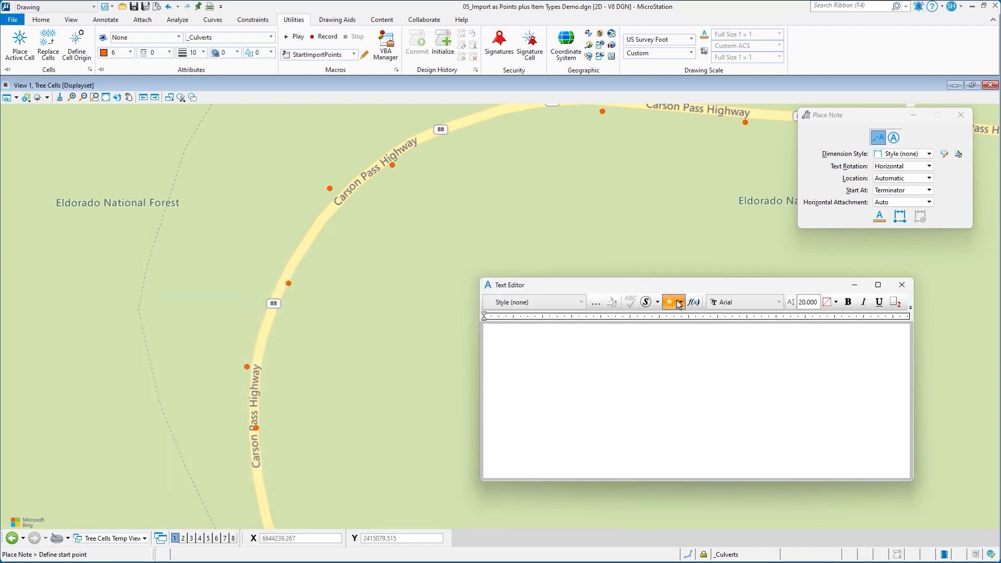
left_click(683, 332)
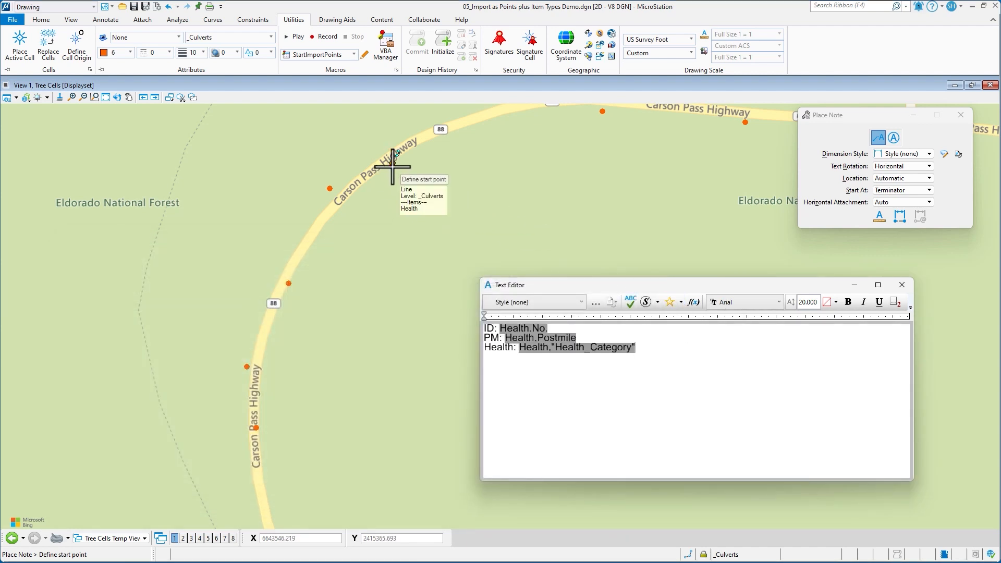
left_click(393, 166)
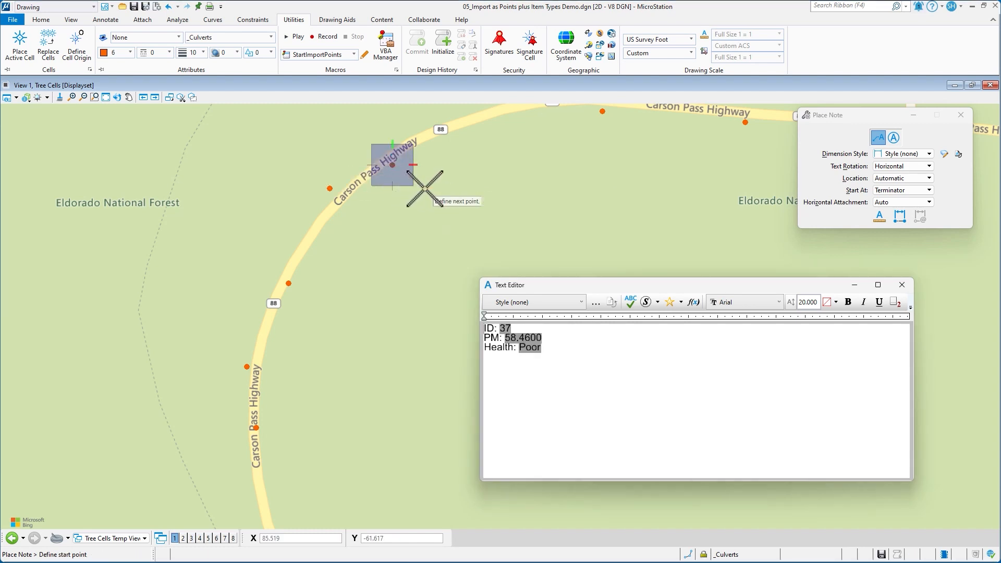
left_click(425, 188)
Step: Place notes with leaders at the next two culvert points southwest along the bend, and return to element selection
scroll(414, 202, "up", 2)
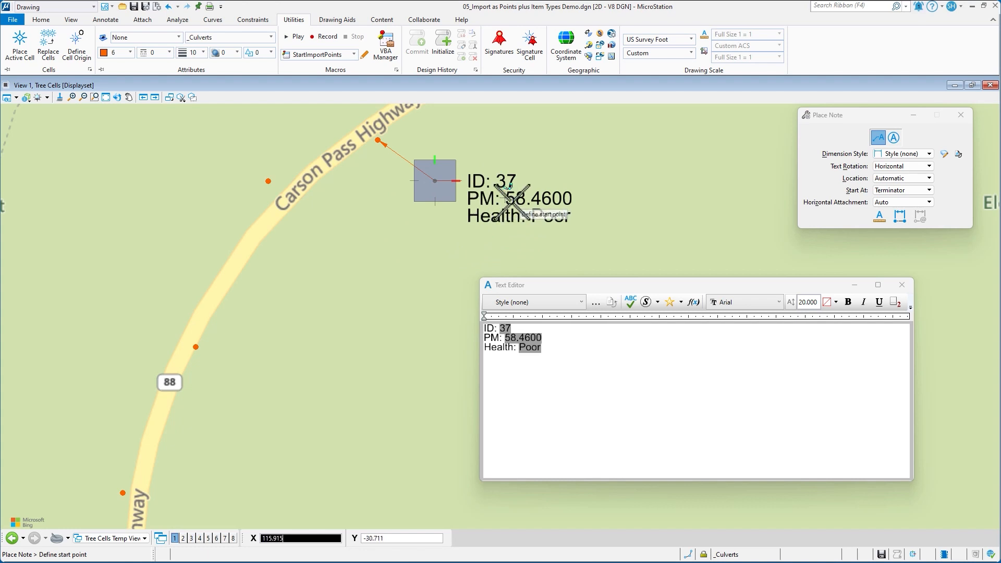
left_click(269, 181)
left_click(318, 262)
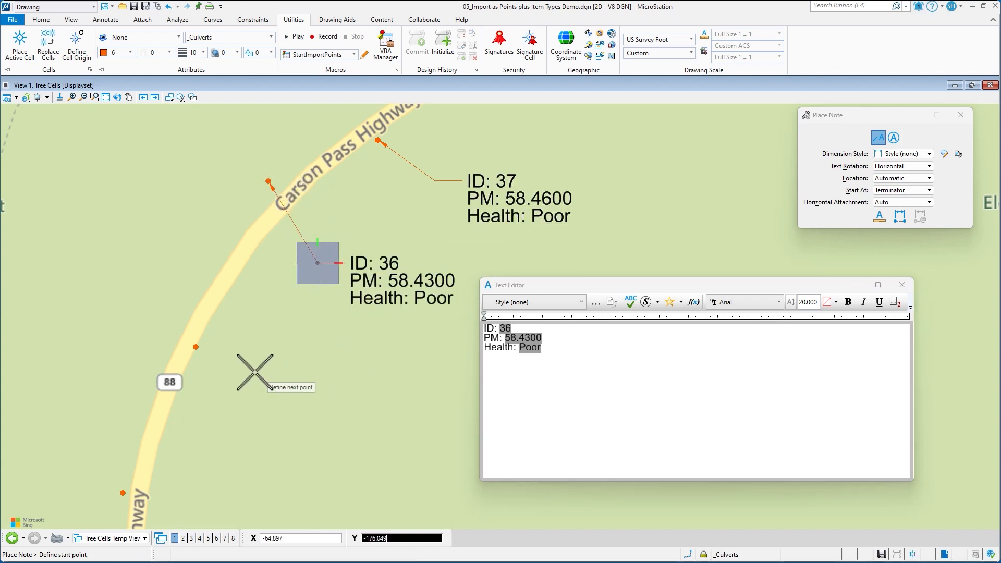
left_click(196, 346)
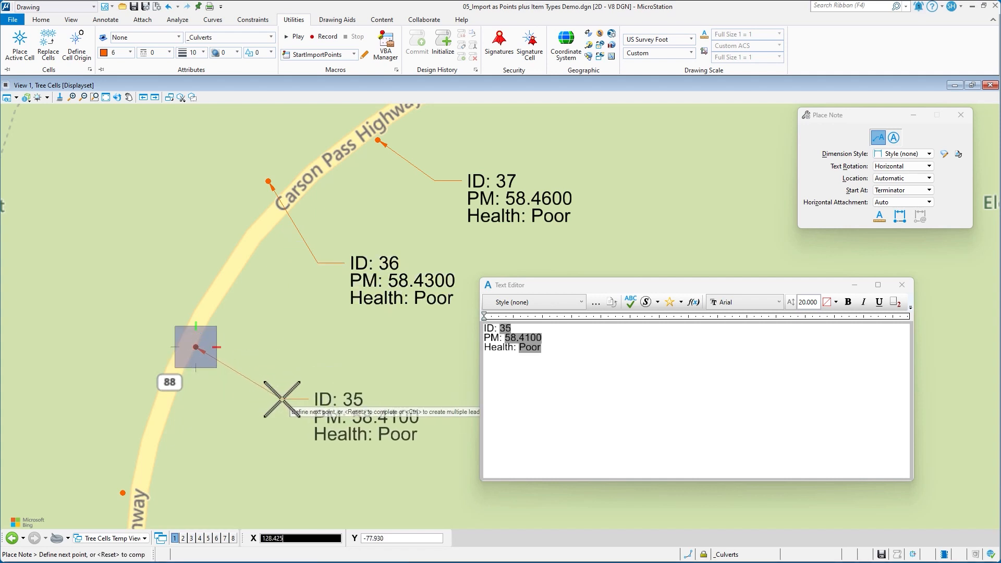
left_click(282, 399)
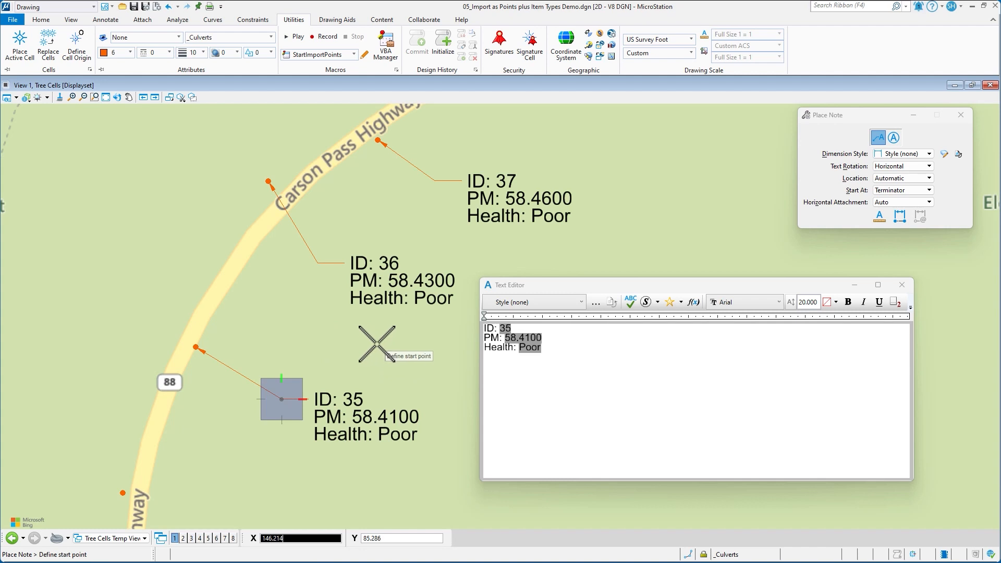
right_click(397, 241)
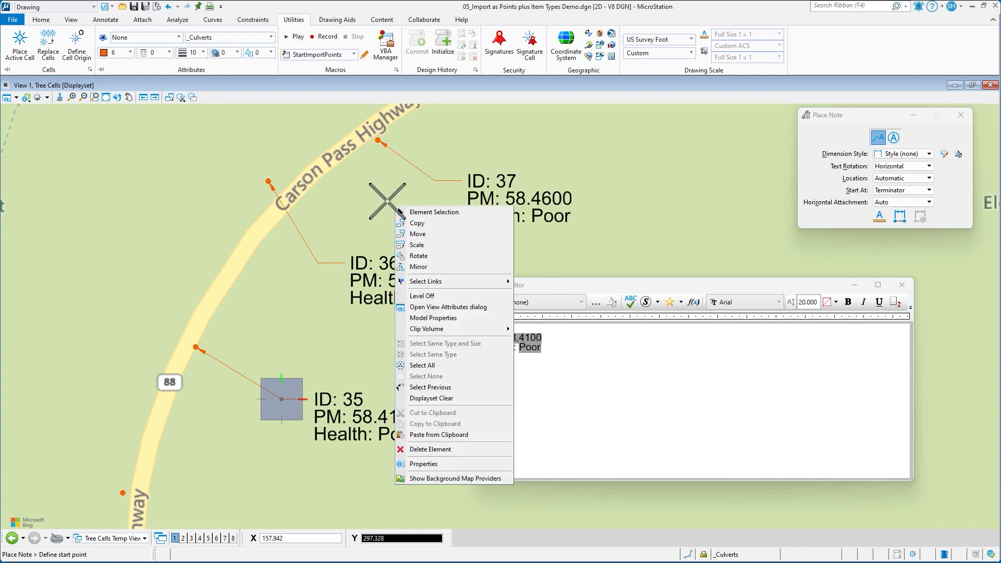
left_click(404, 275)
scroll(446, 294, "down", 5)
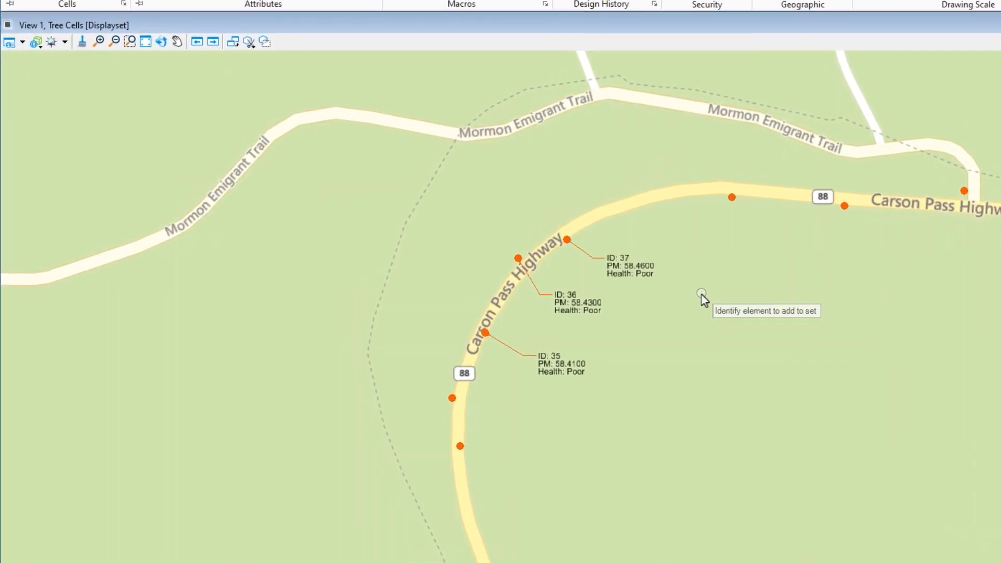
Step: Open the display style definitions from the attributes of View 1 and select the _Culvert by Health style
key("ctrl+b")
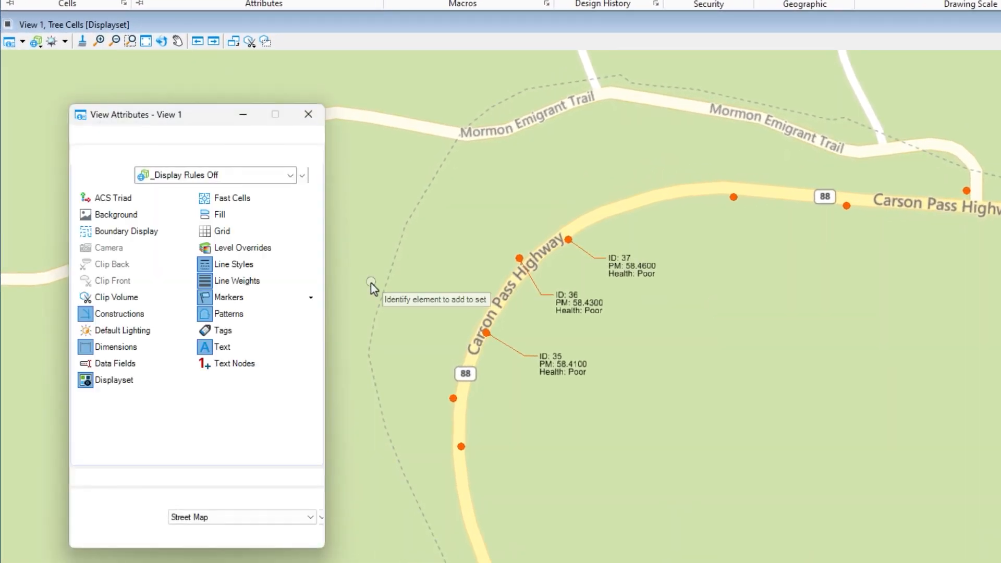
left_click(184, 177)
scroll(184, 180, "up", 2)
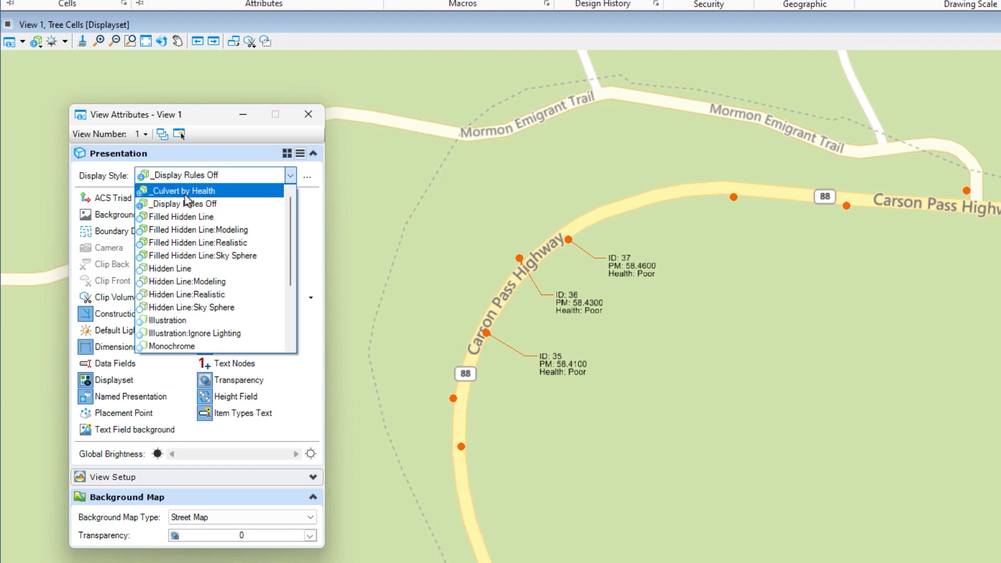
left_click(209, 125)
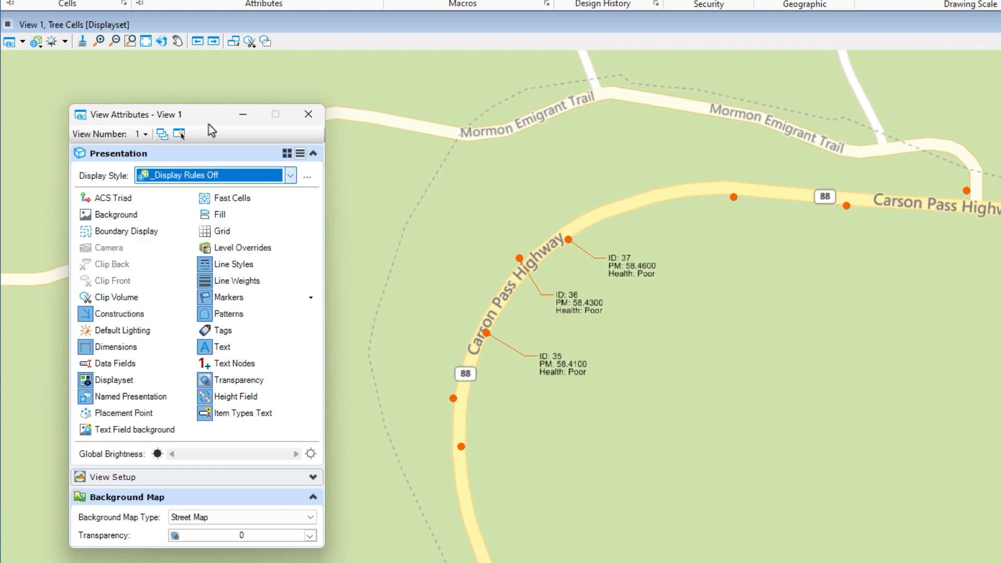
left_click(308, 178)
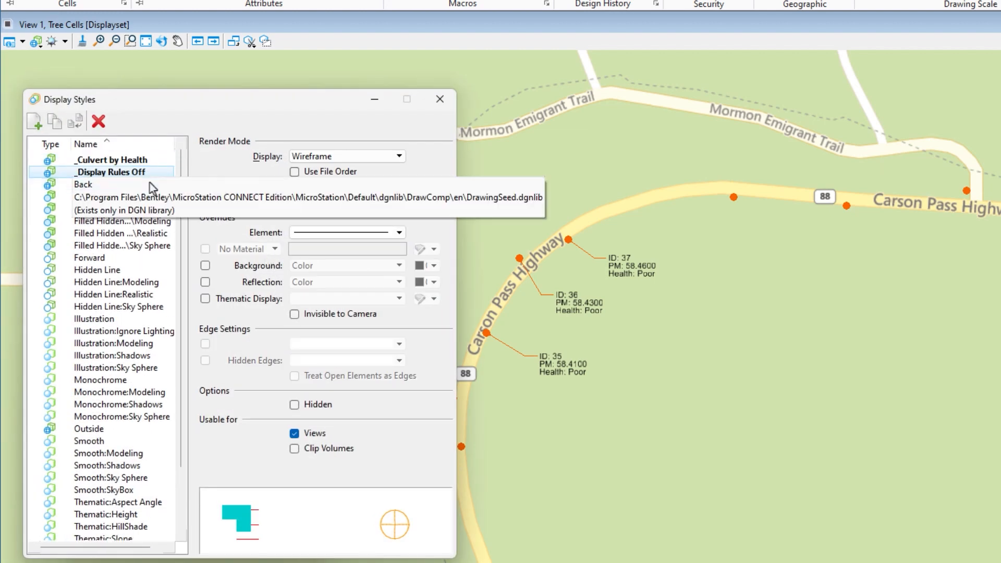
left_click(109, 161)
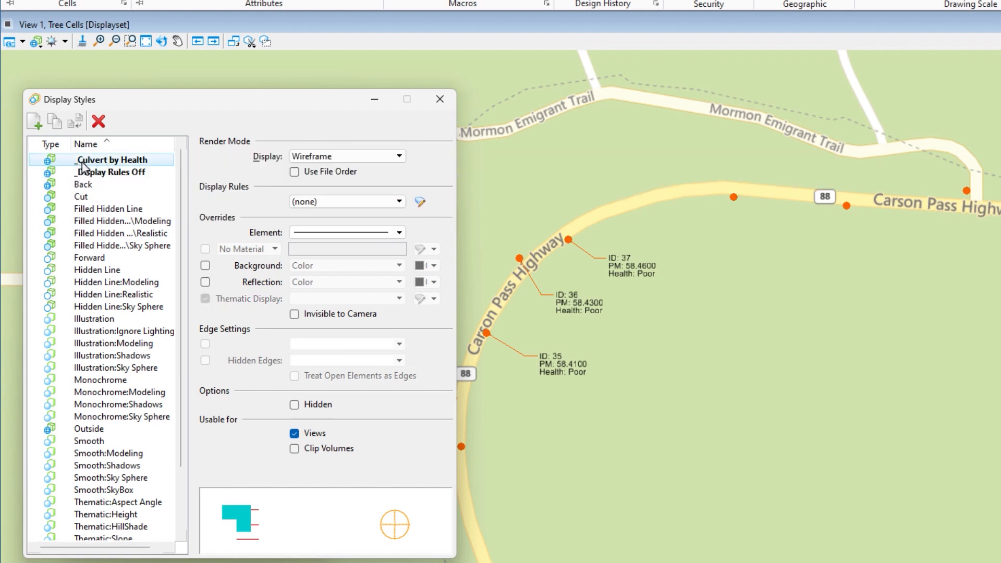
left_click(114, 162)
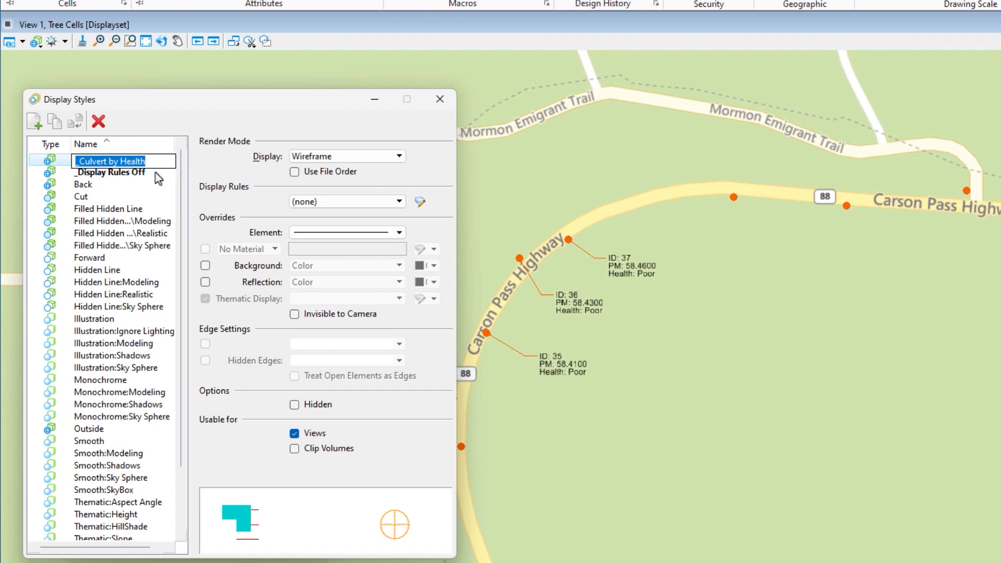
left_click(156, 172)
left_click(149, 163)
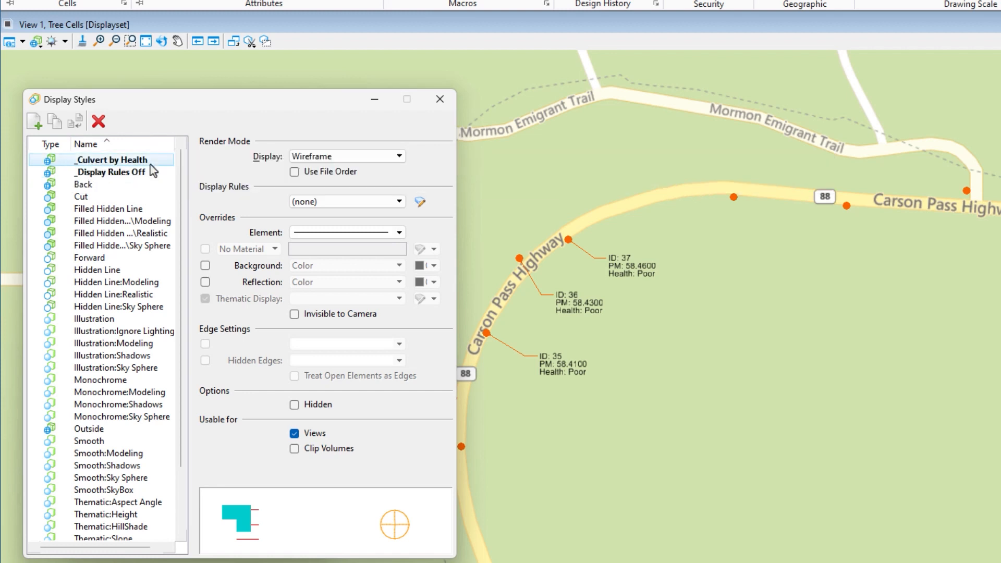
Step: Create a new display rule set named Culvert for the _Culvert by Health display style
left_click(340, 205)
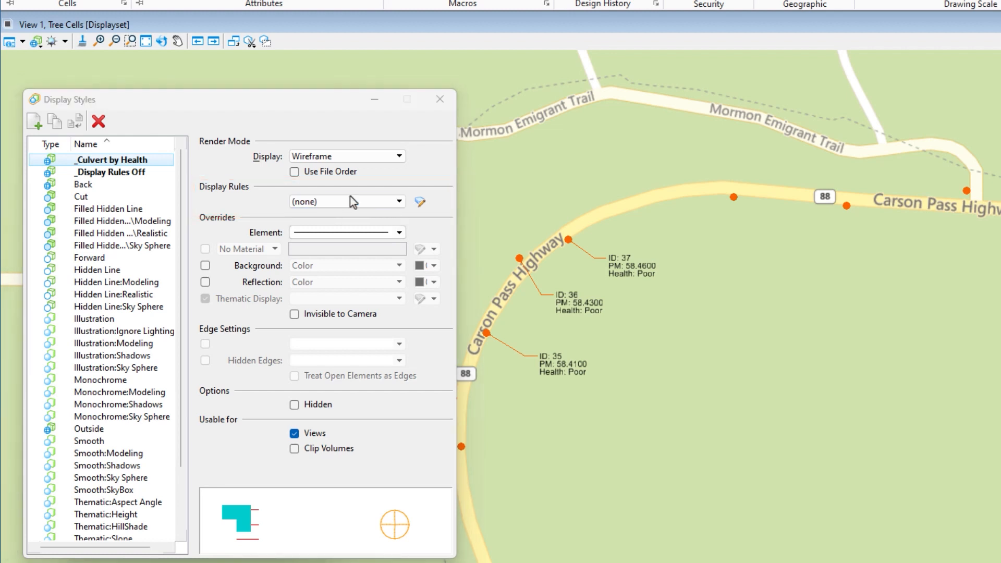
left_click(356, 205)
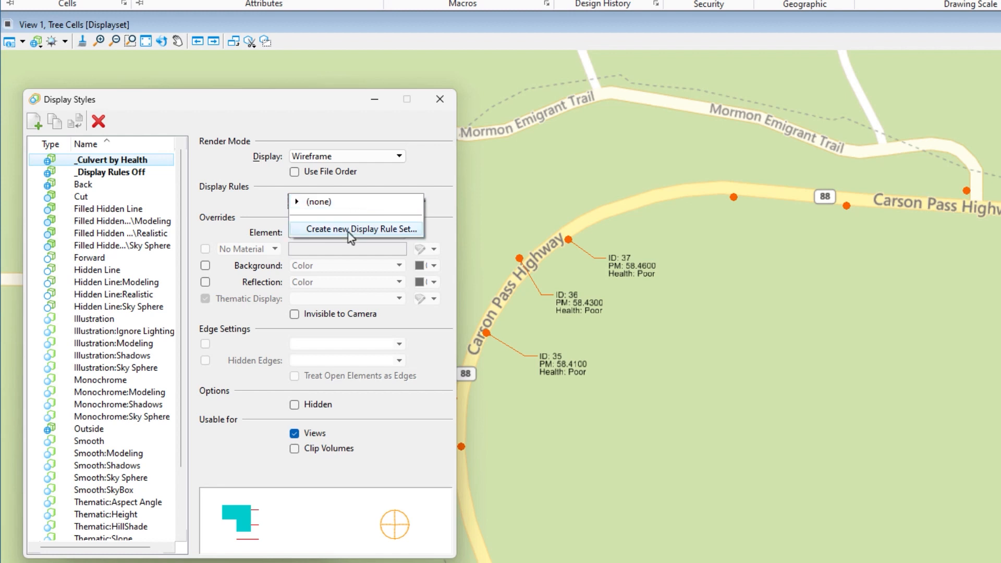
left_click(384, 234)
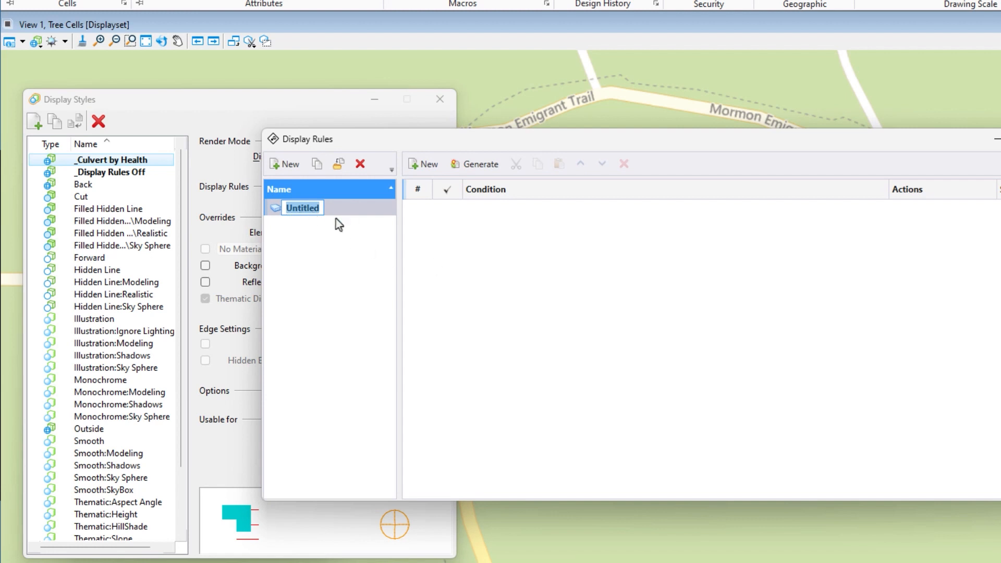
type("Culvert")
key("Return")
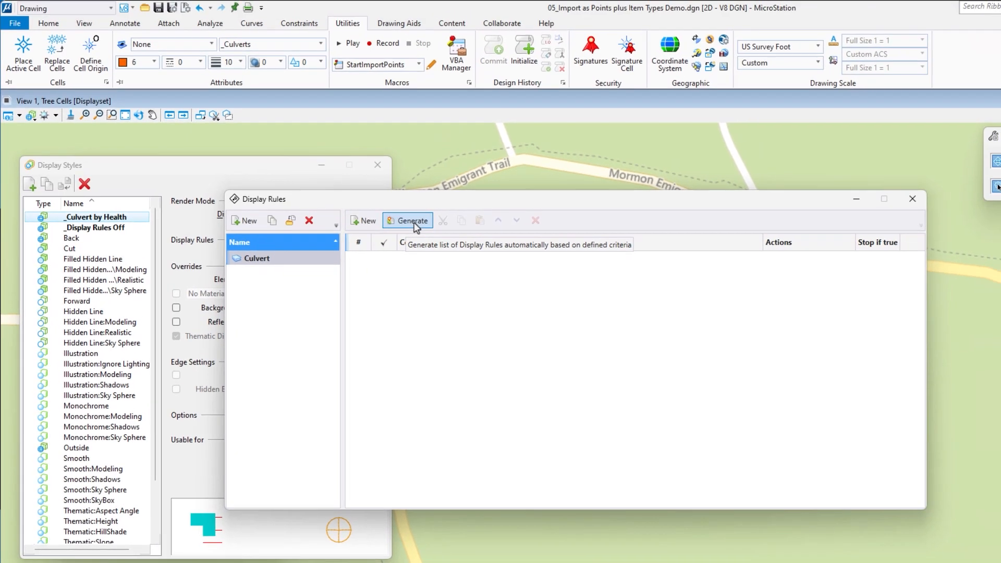
Step: Start generating display rules for the Culvert set by range, based on the Health item's Health_Assessment property
left_click(482, 165)
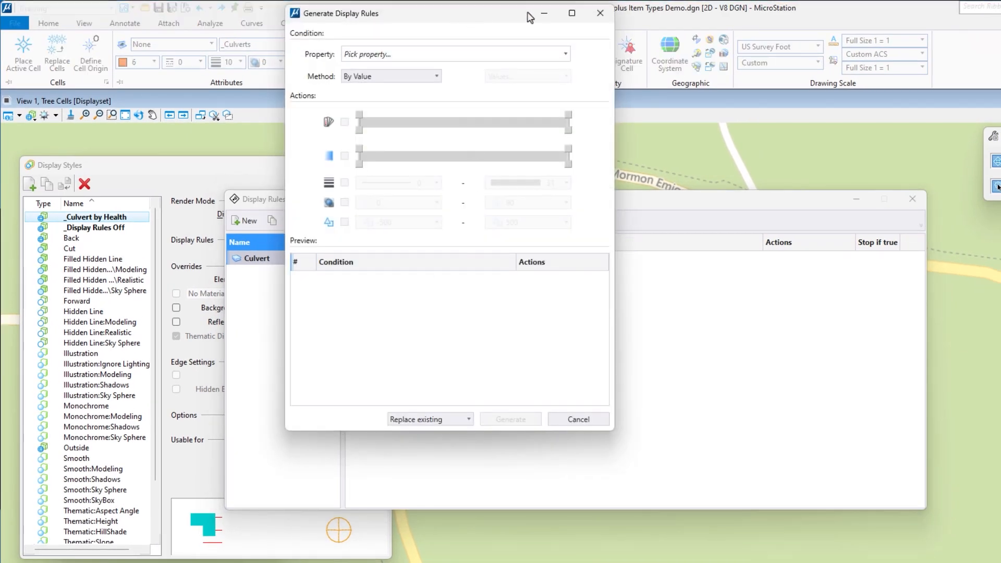
left_click_drag(514, 25, 509, 36)
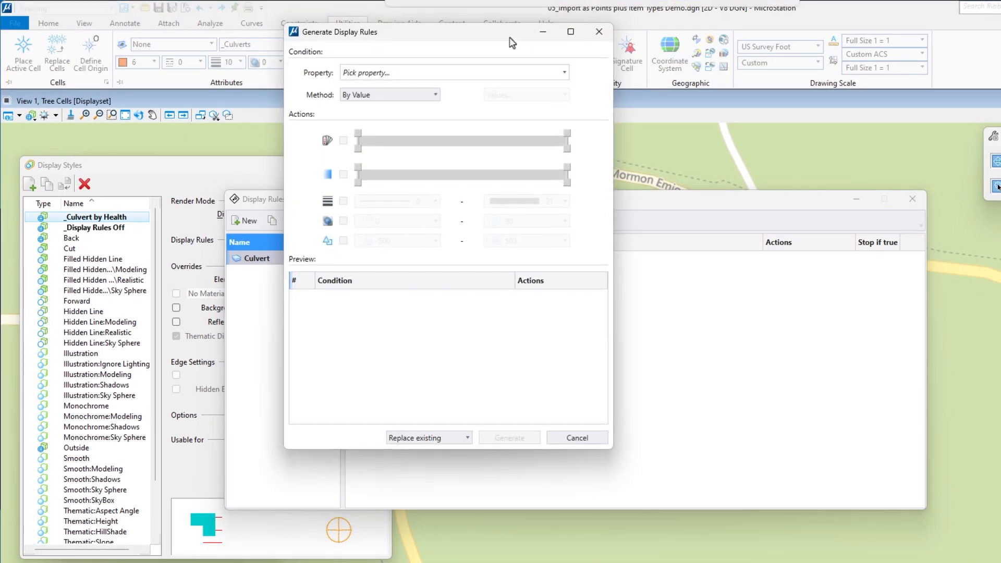
left_click(386, 71)
left_click(351, 180)
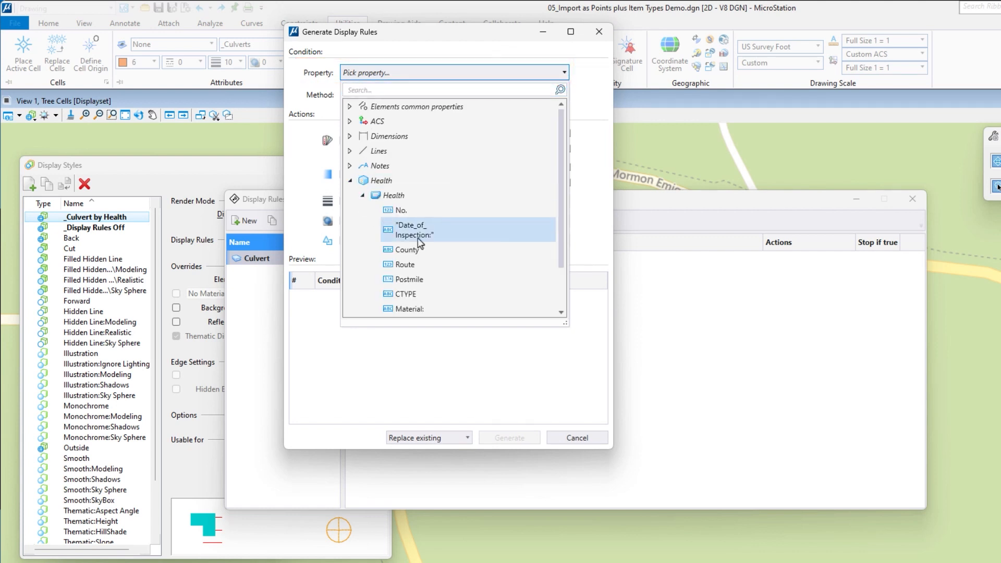
scroll(438, 245, "down", 2)
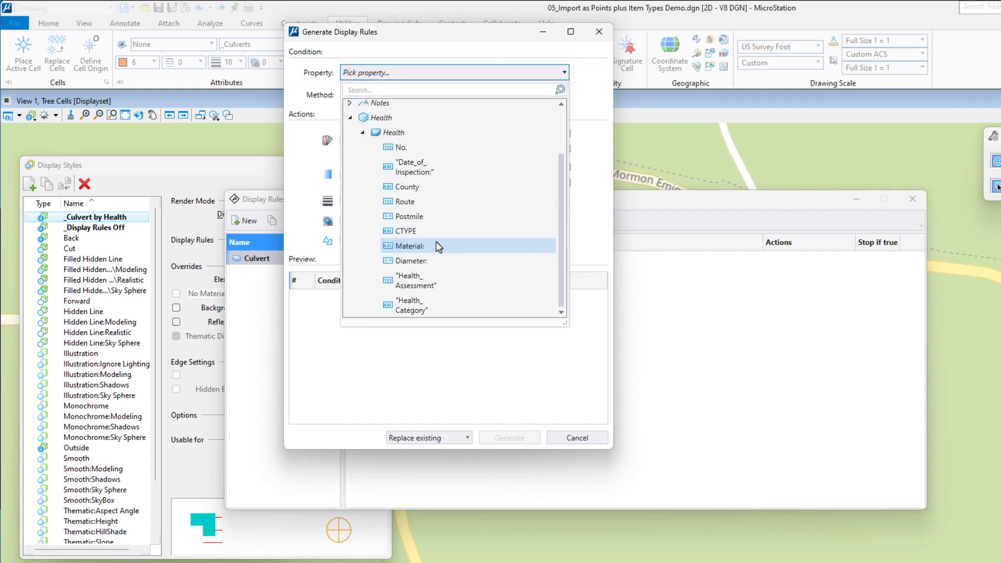
left_click(419, 284)
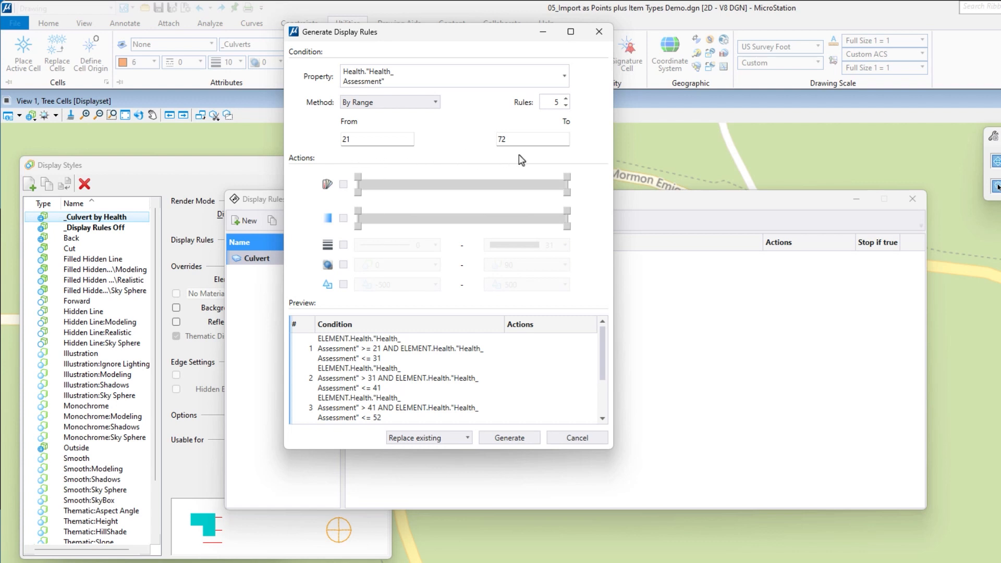
Step: Enable the color action for the generated rules with a gradient from red at the low end to green at the high end
left_click(344, 184)
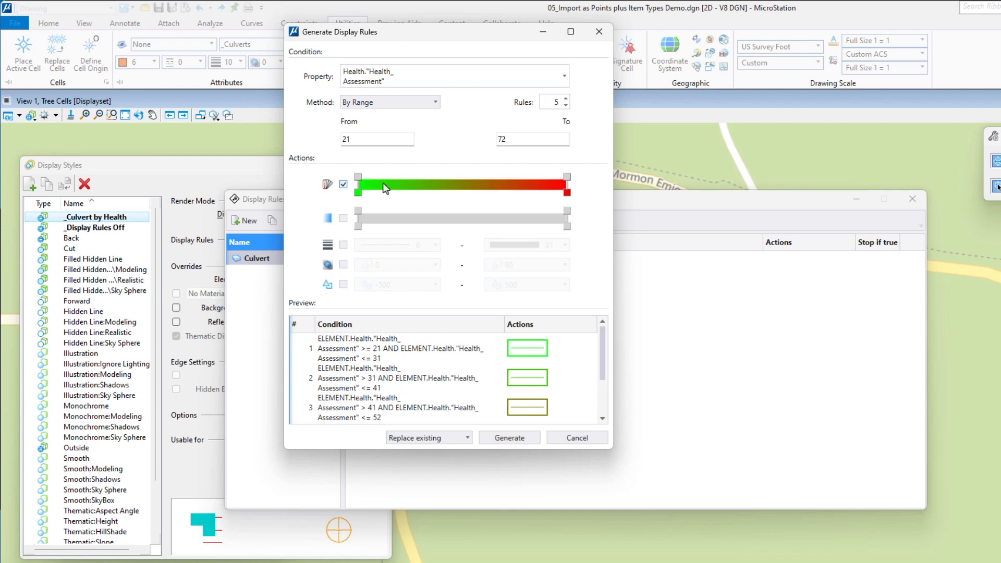
double_click(358, 194)
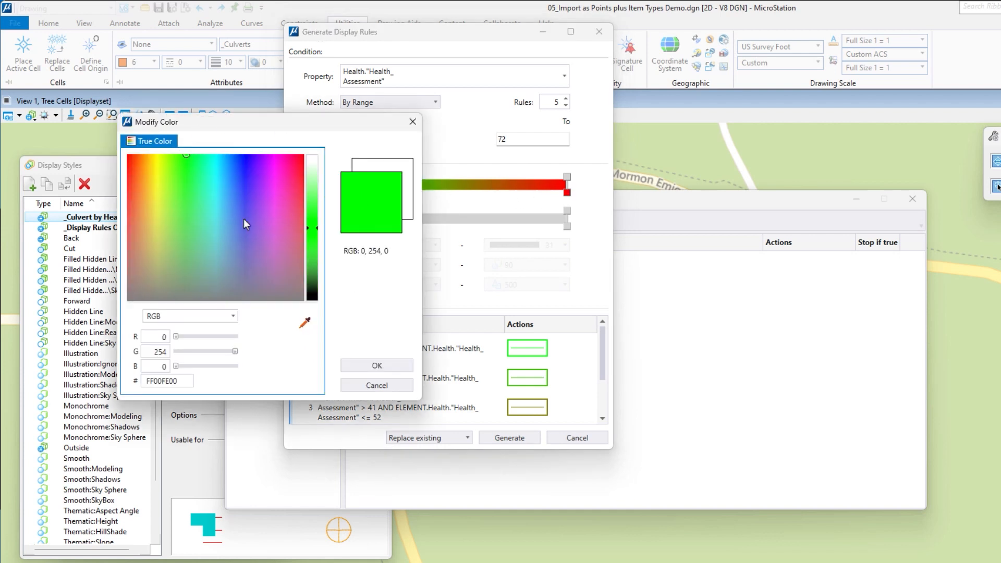
left_click(302, 155)
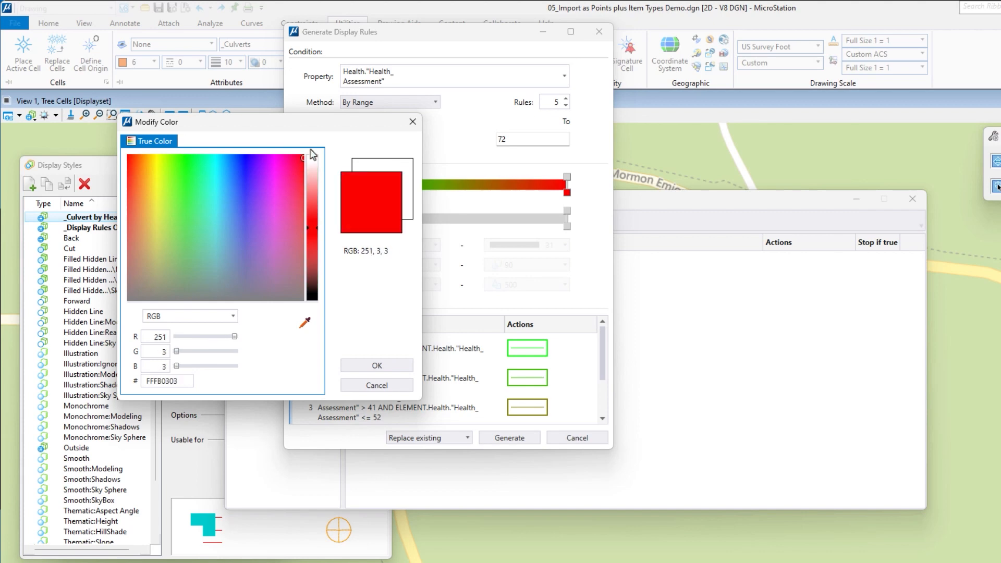
left_click(376, 366)
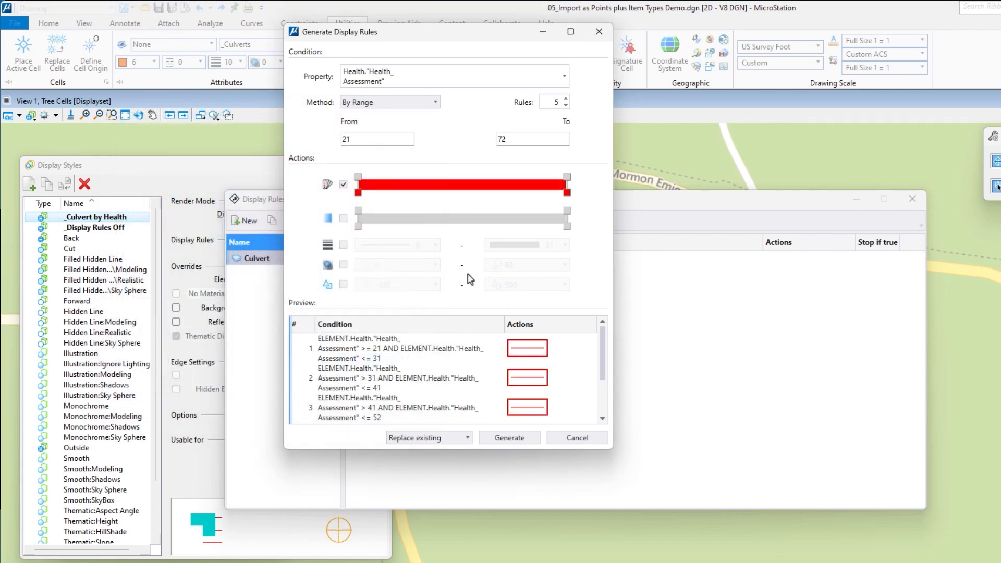
left_click(568, 193)
left_click_drag(202, 191, 199, 176)
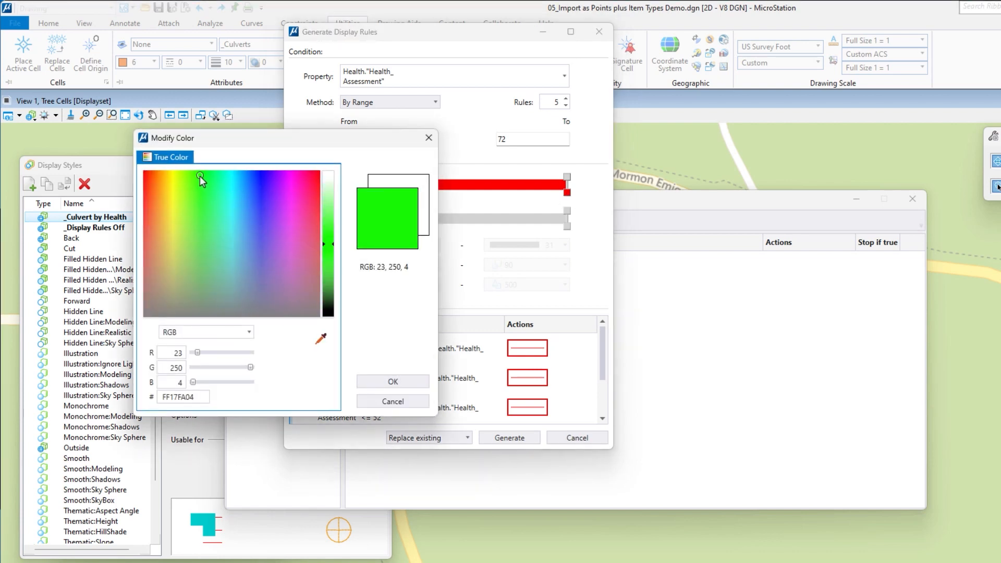
left_click(393, 382)
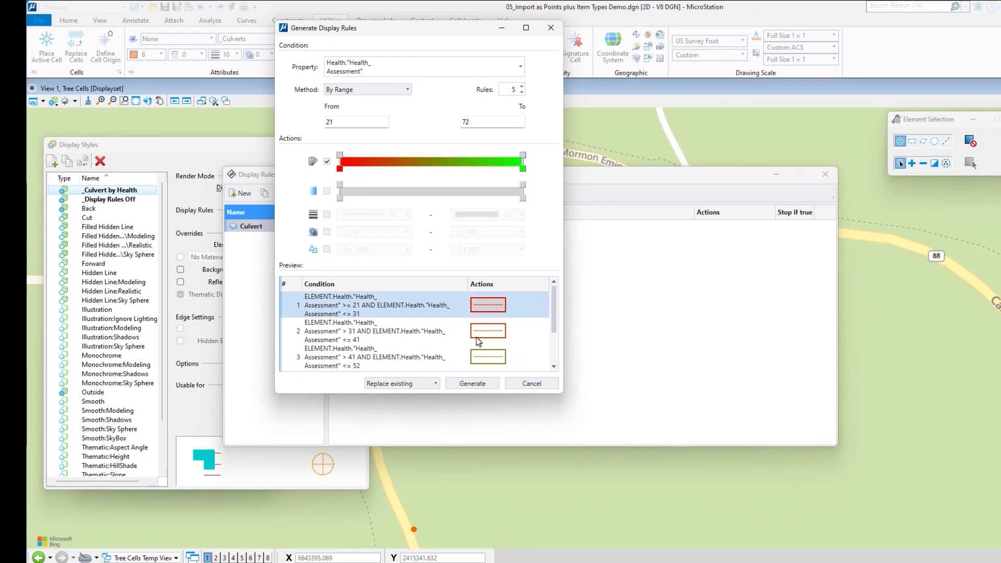
Step: Increase the number of rules to 7, generate them into the Culvert set, and close the display rules
left_click(477, 374)
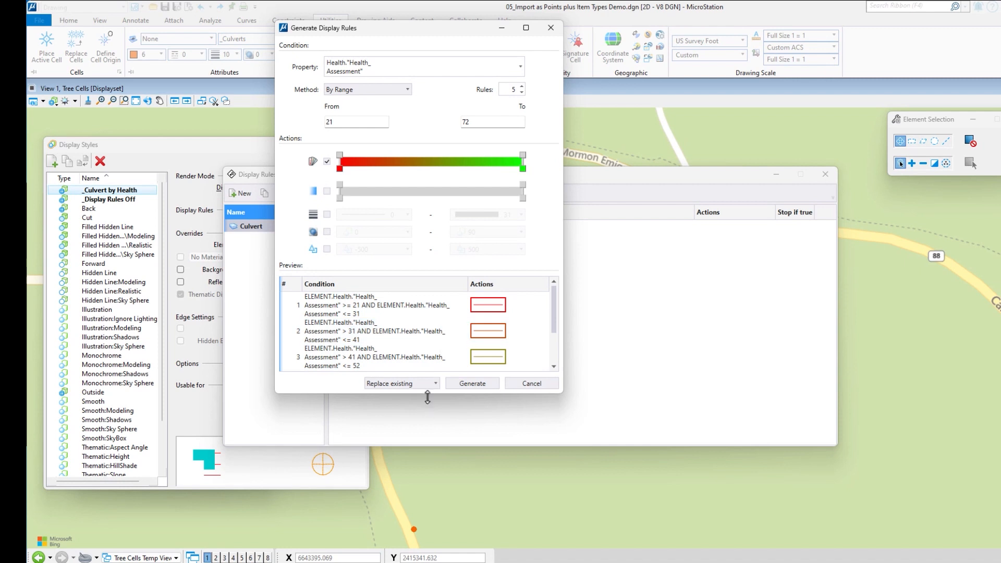
left_click_drag(430, 397, 430, 522)
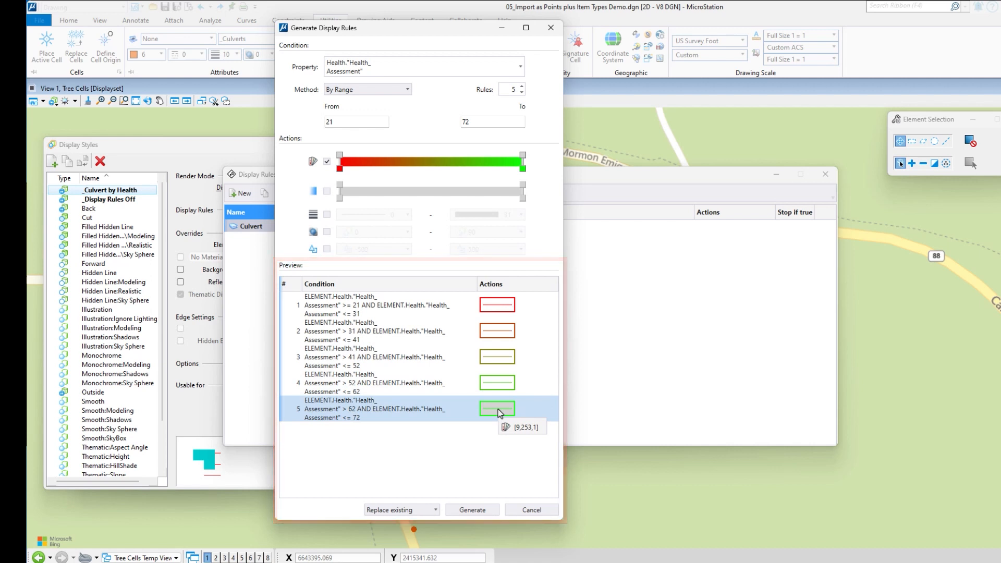
left_click(522, 87)
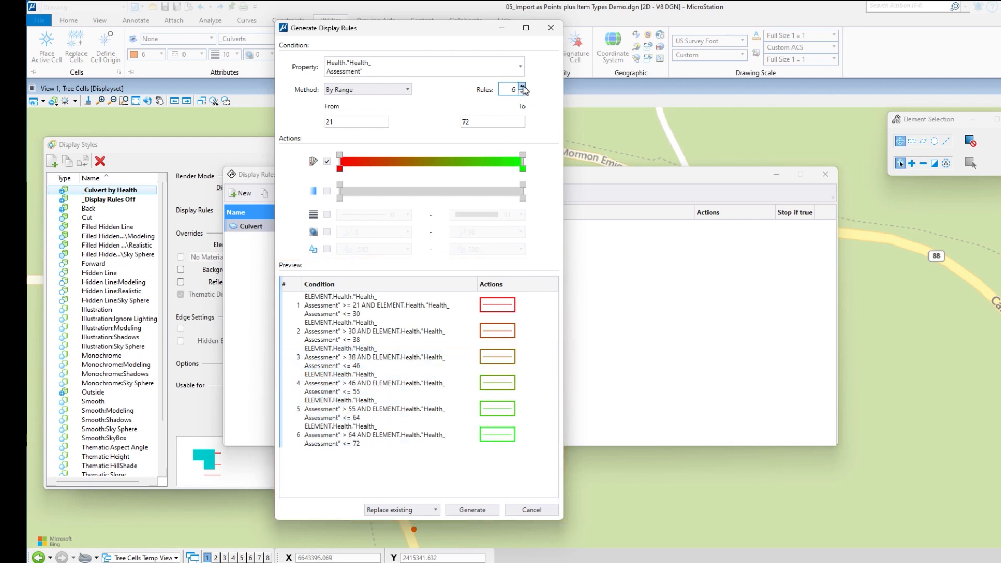
left_click(522, 86)
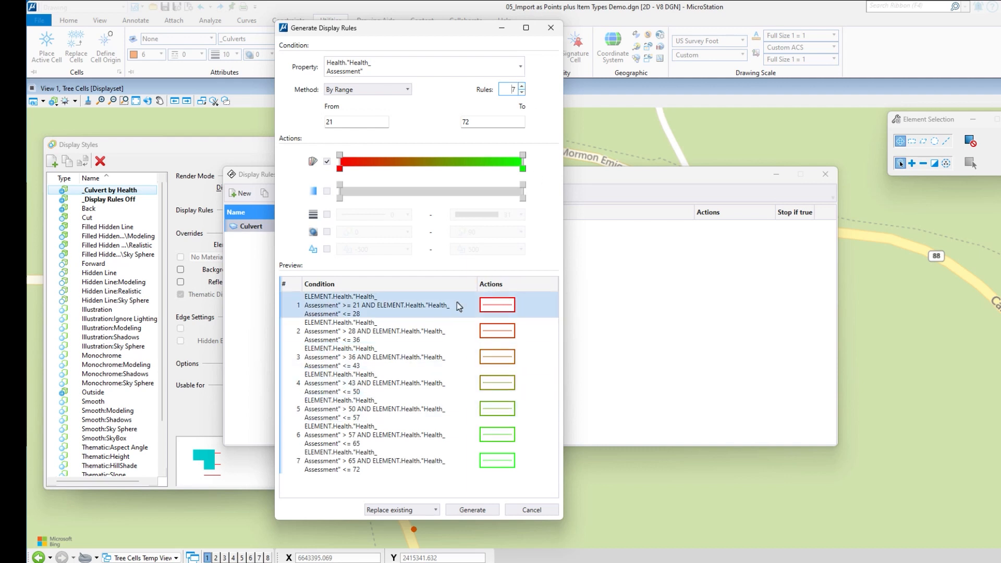
left_click(473, 511)
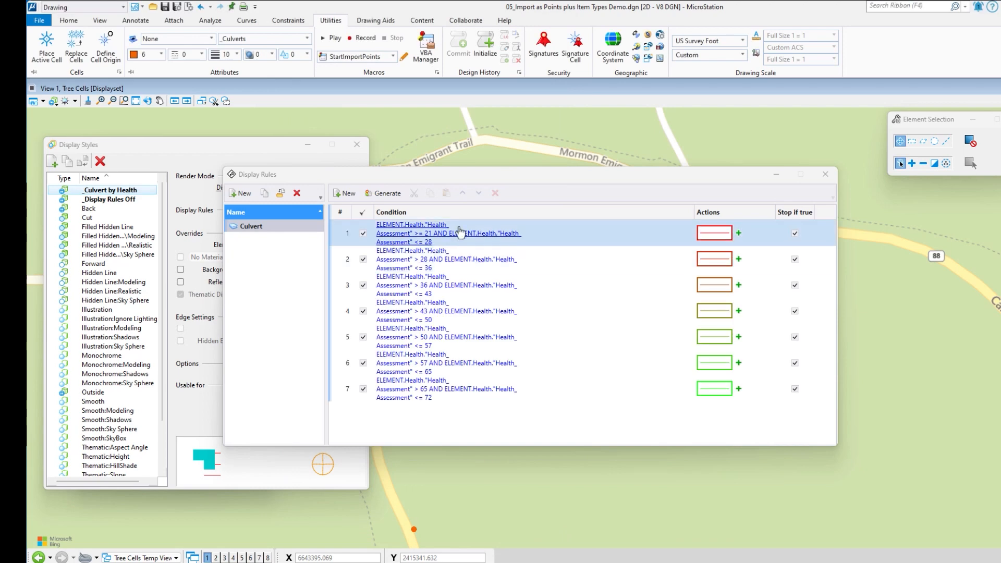
left_click(826, 176)
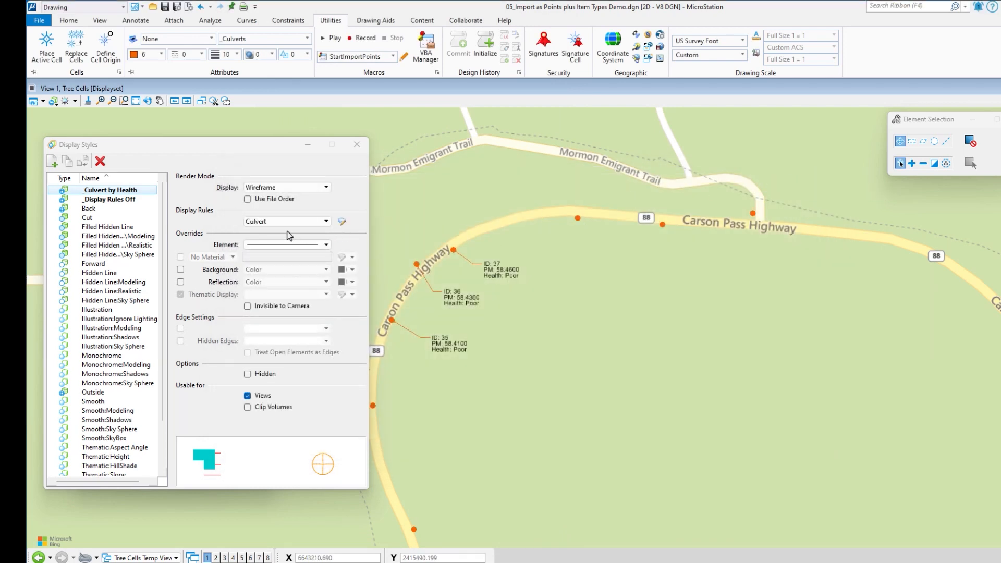
Step: Apply the _Culvert by Health display style to View 1, keeping Culvert as its display rule set
double_click(112, 191)
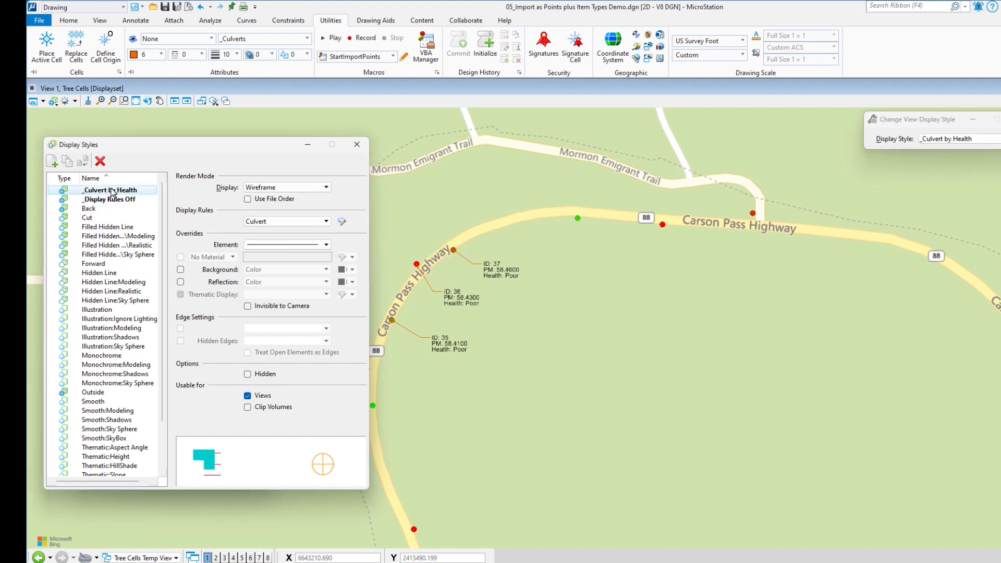
left_click(289, 222)
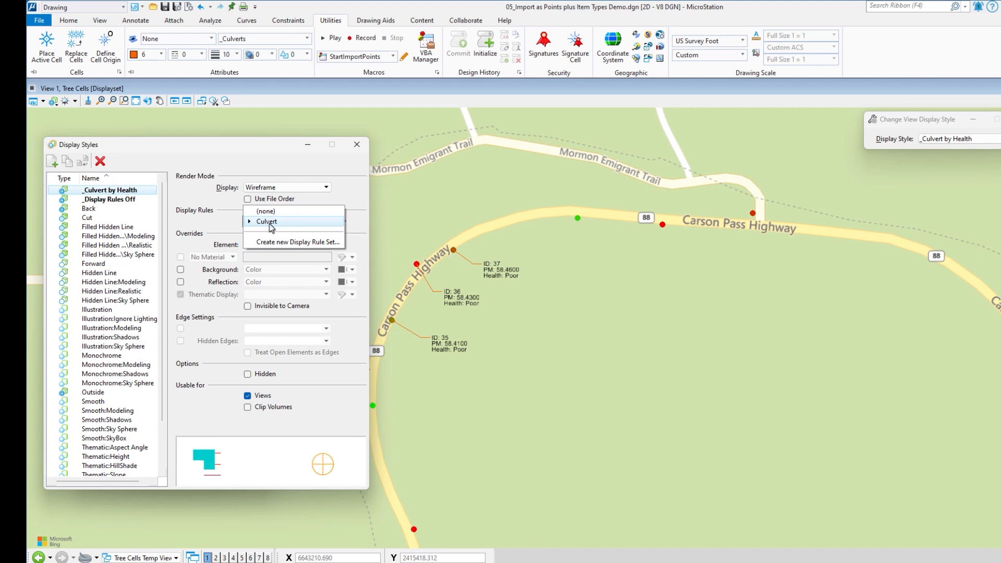
left_click(269, 223)
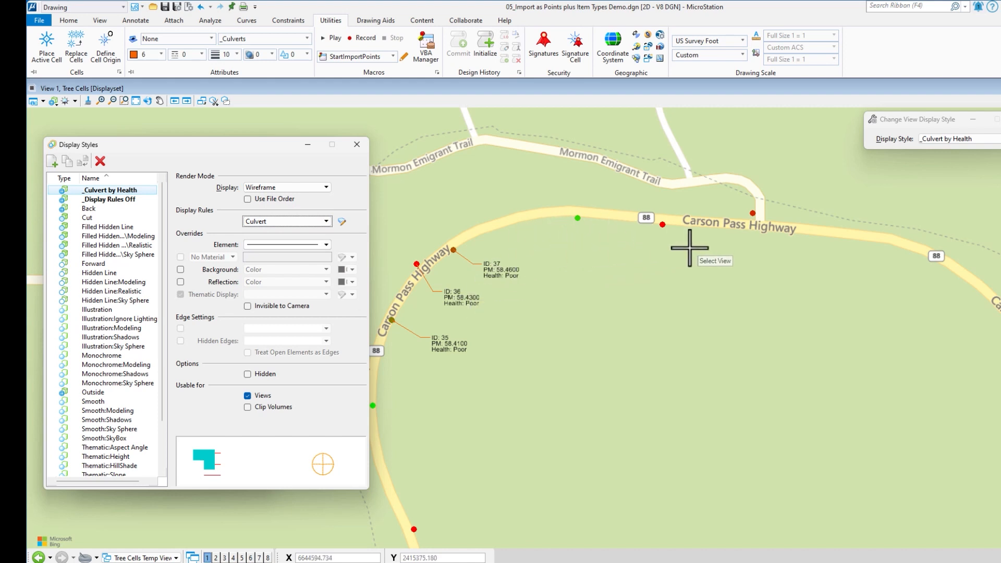
scroll(690, 248, "down", 2)
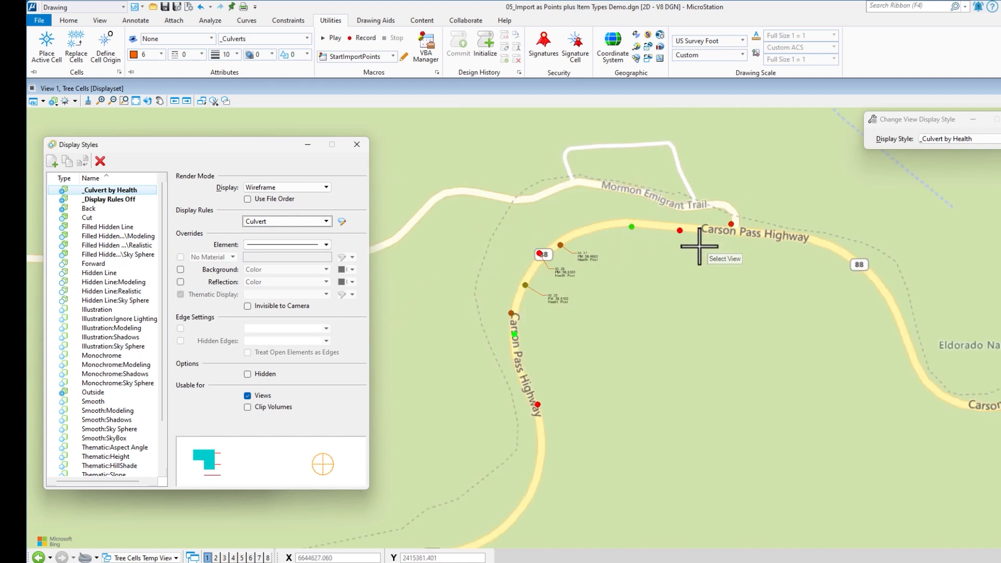
scroll(656, 266, "down", 2)
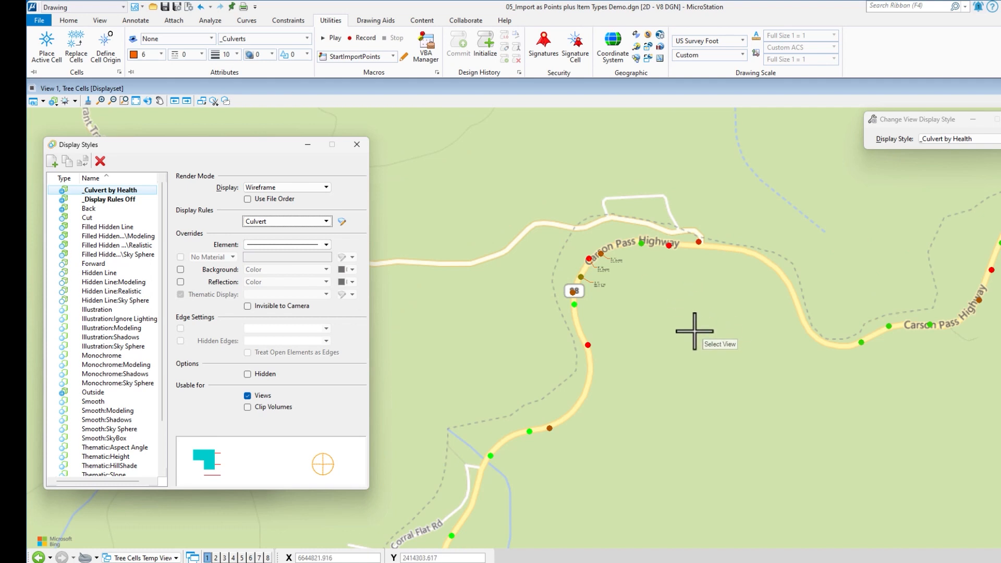
Step: Compare View 1 using _Display Rules Off, restore _Culvert by Health, and close the display style and view attribute settings
left_click(134, 201)
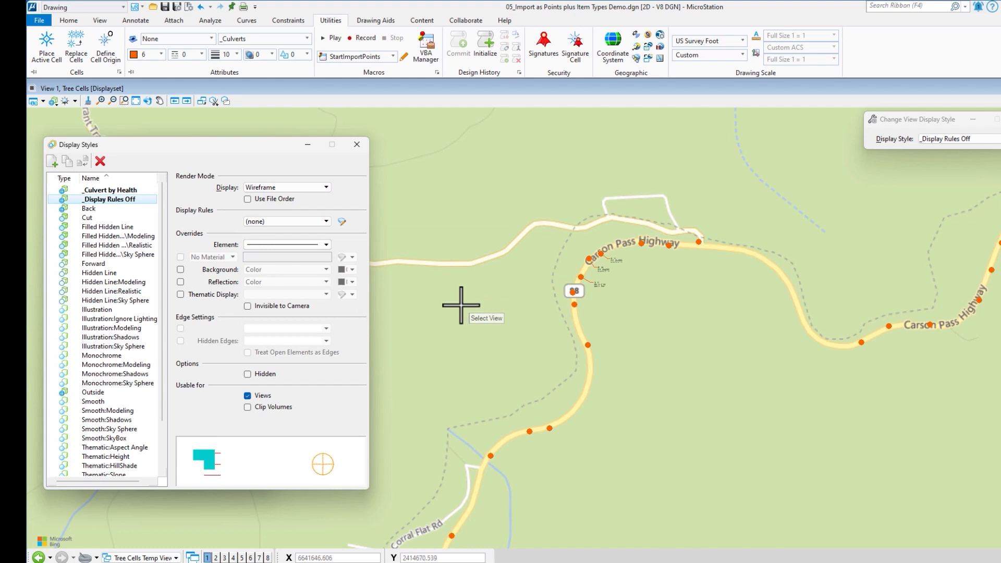
left_click(130, 193)
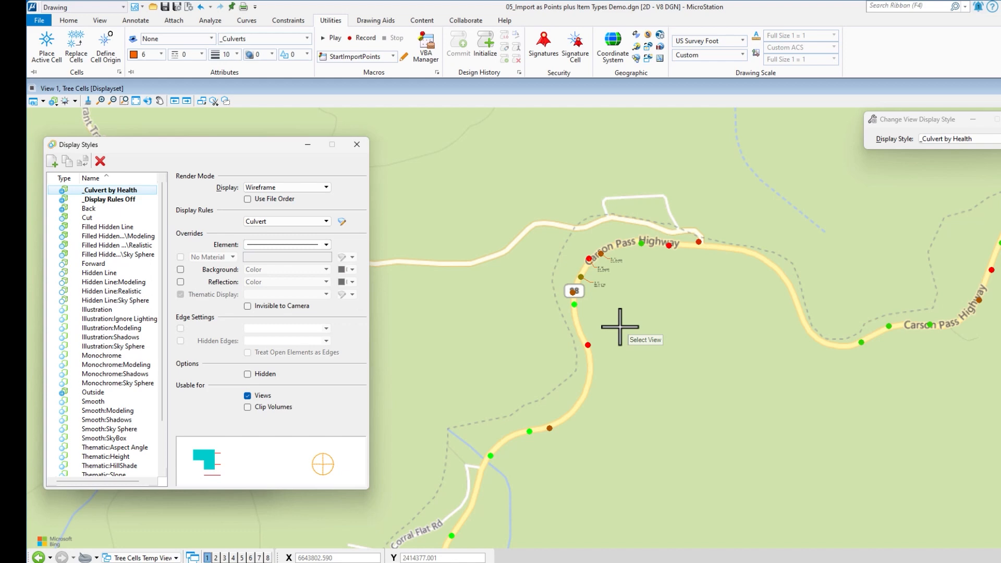
left_click(357, 145)
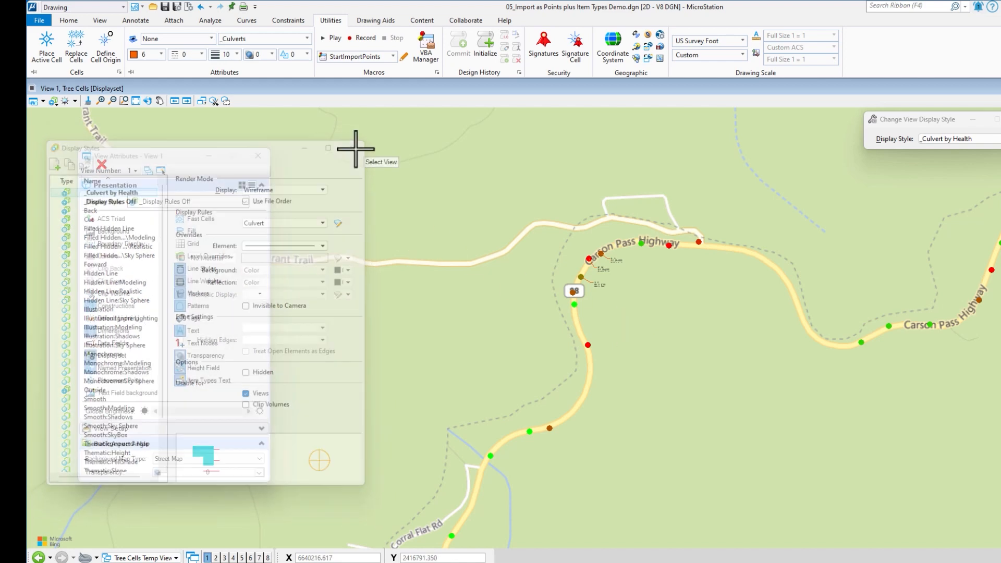
left_click(255, 158)
key("Escape")
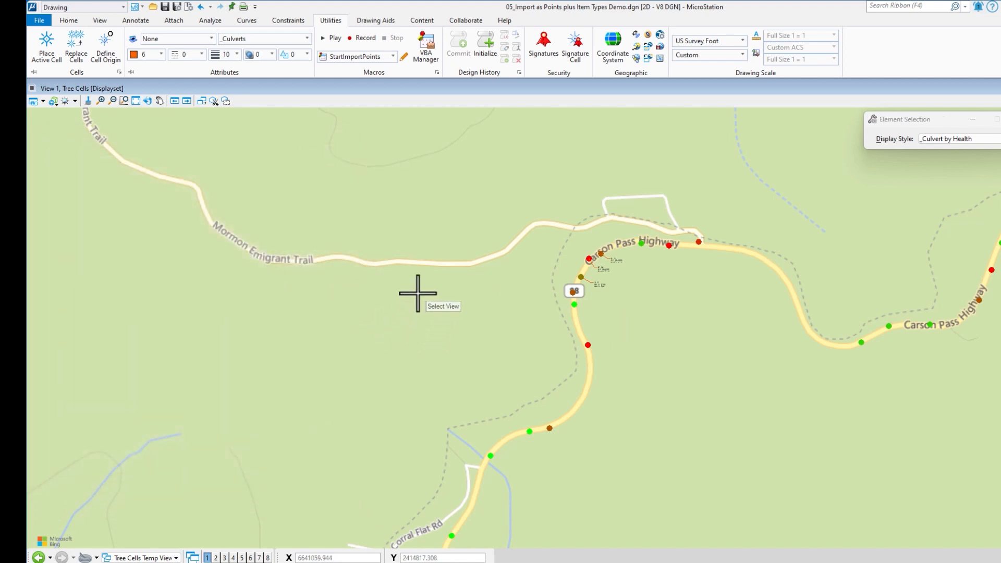
Step: Open the reports manager and create a new report definition named Culverts
key("space")
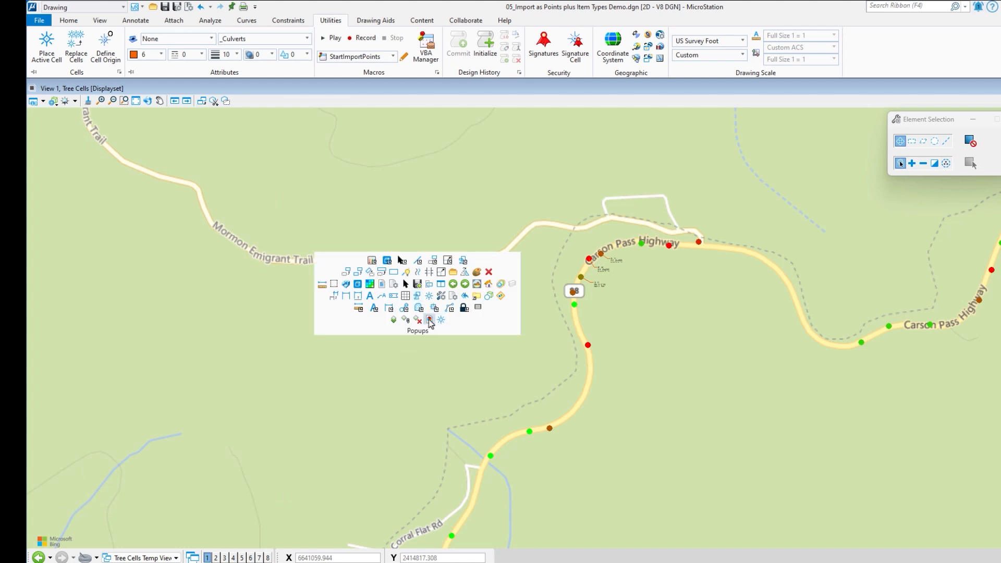
left_click(429, 319)
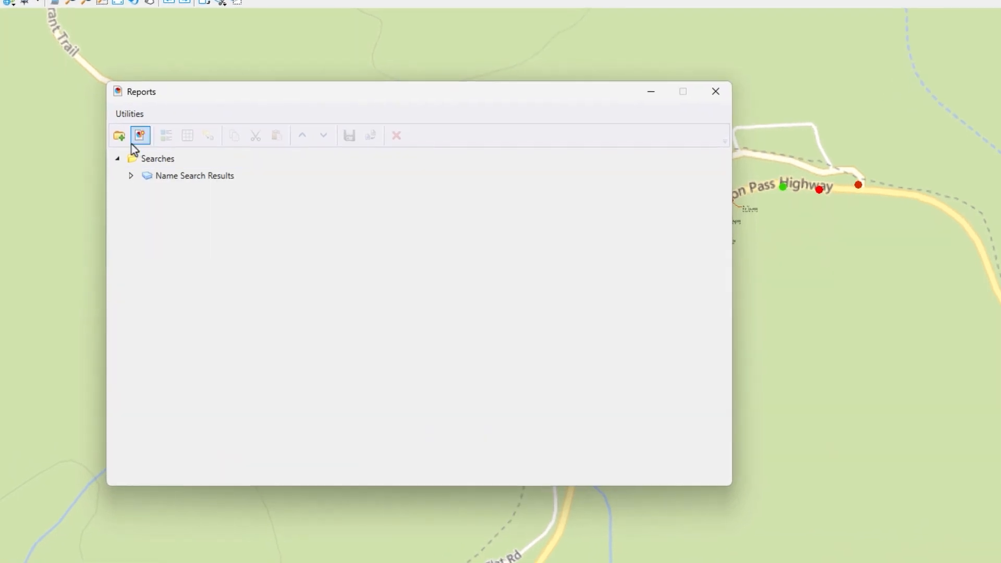
left_click(138, 139)
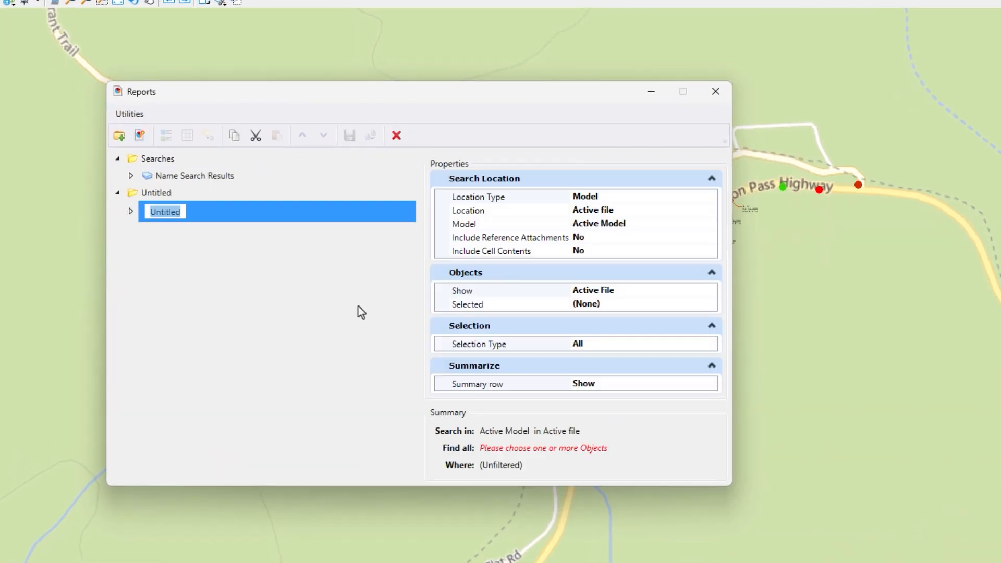
type("Culverts")
key("Return")
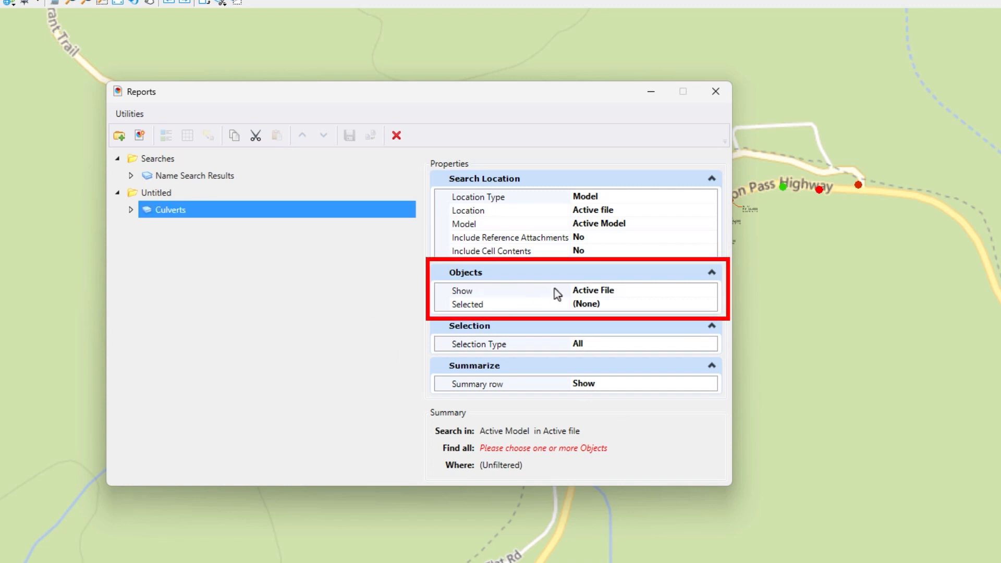
Step: Set the Culverts report's included objects to the Health item type
left_click(642, 304)
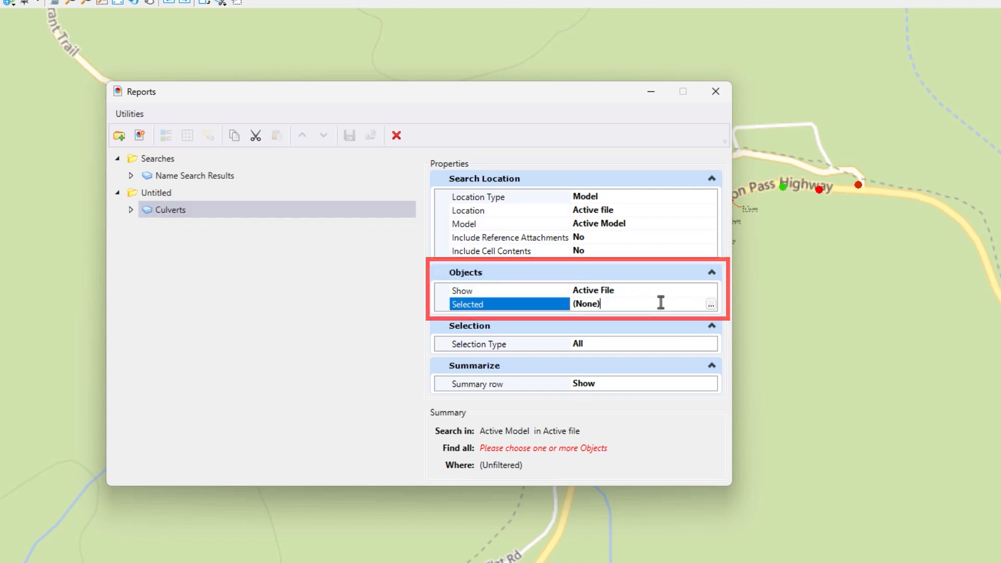
left_click(711, 305)
left_click(541, 167)
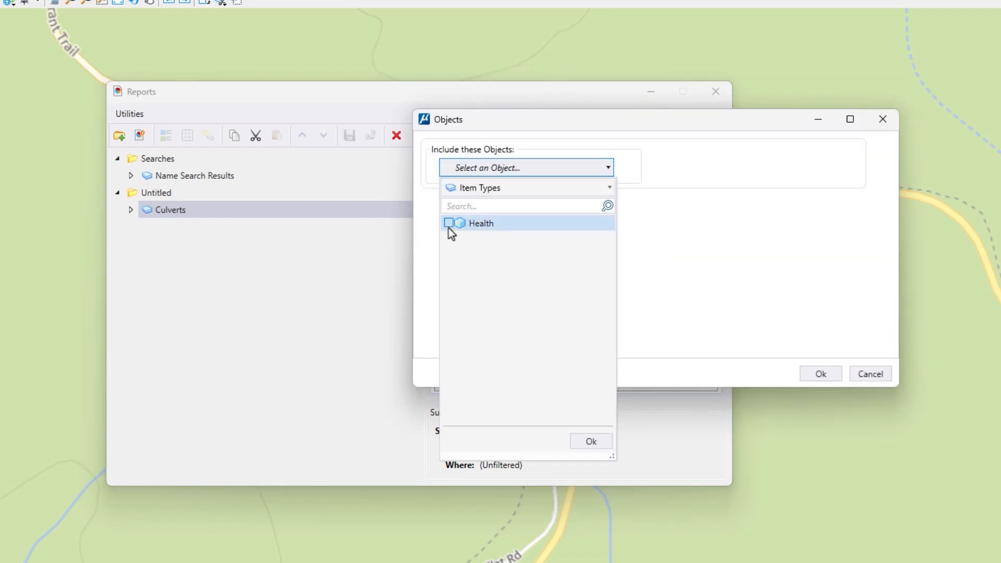
left_click(590, 442)
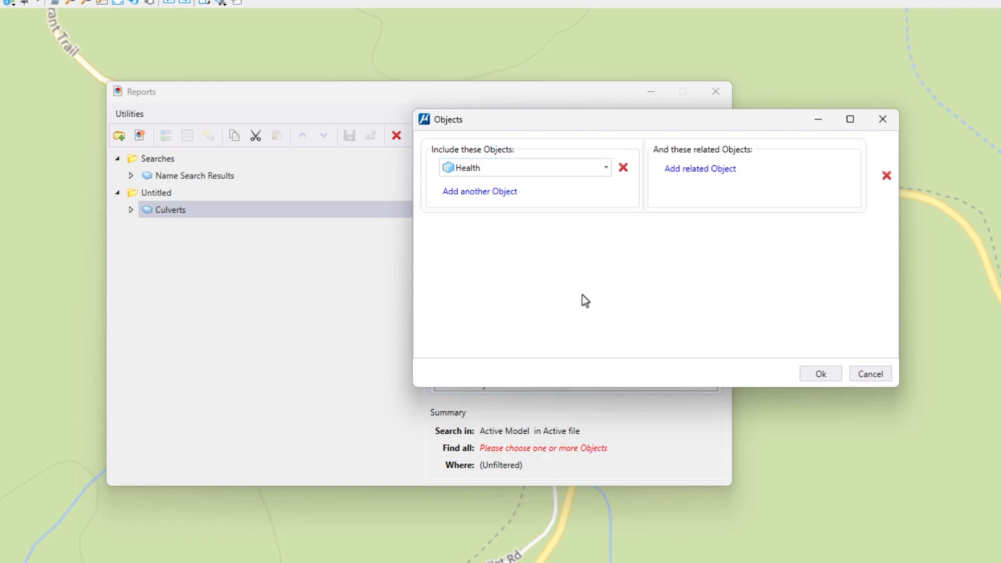
left_click(825, 377)
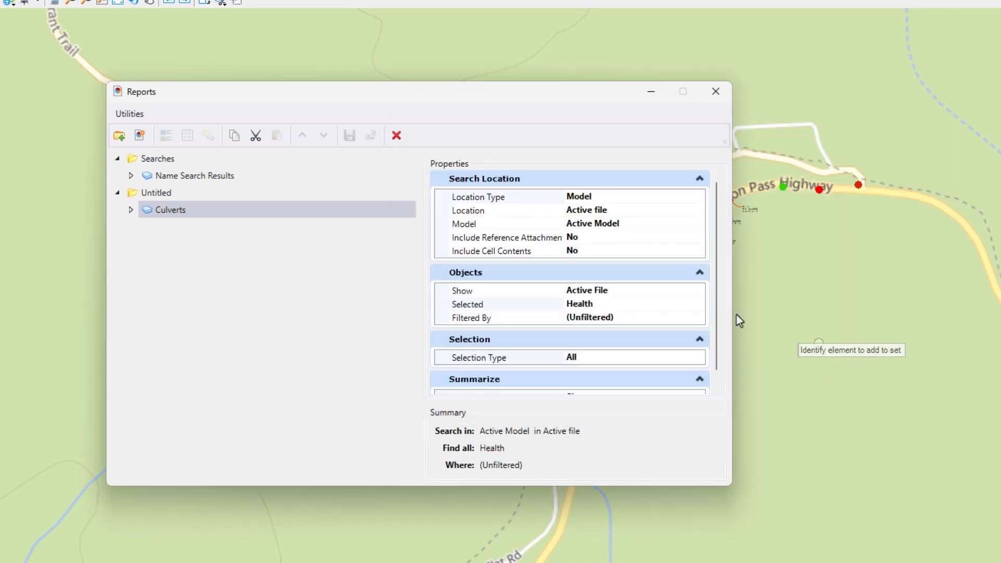
Step: Start adding columns to the Culverts report, choosing the Health properties No., Date_of_Inspection, County, Route and Postmile
left_click(133, 211)
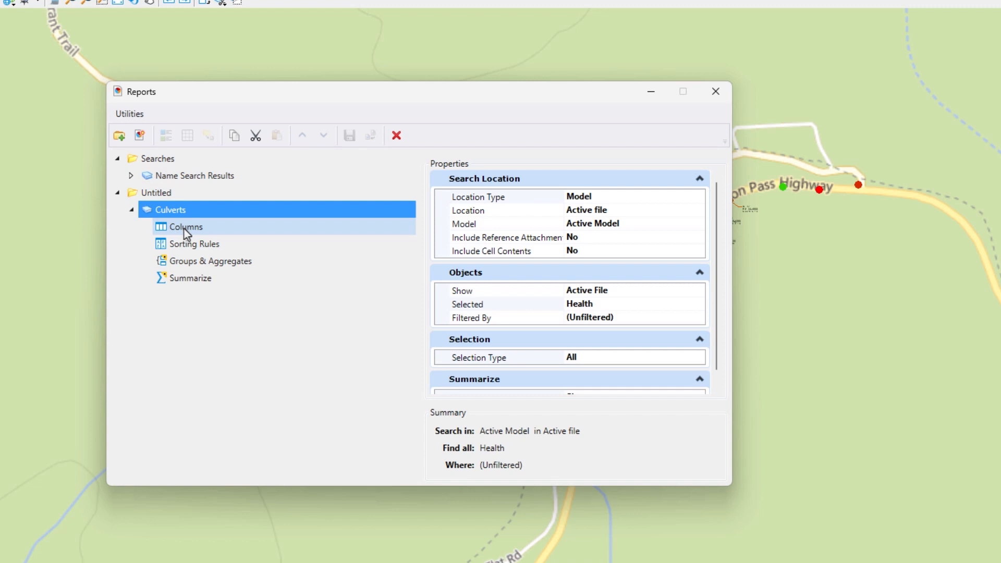
left_click(184, 229)
right_click(183, 230)
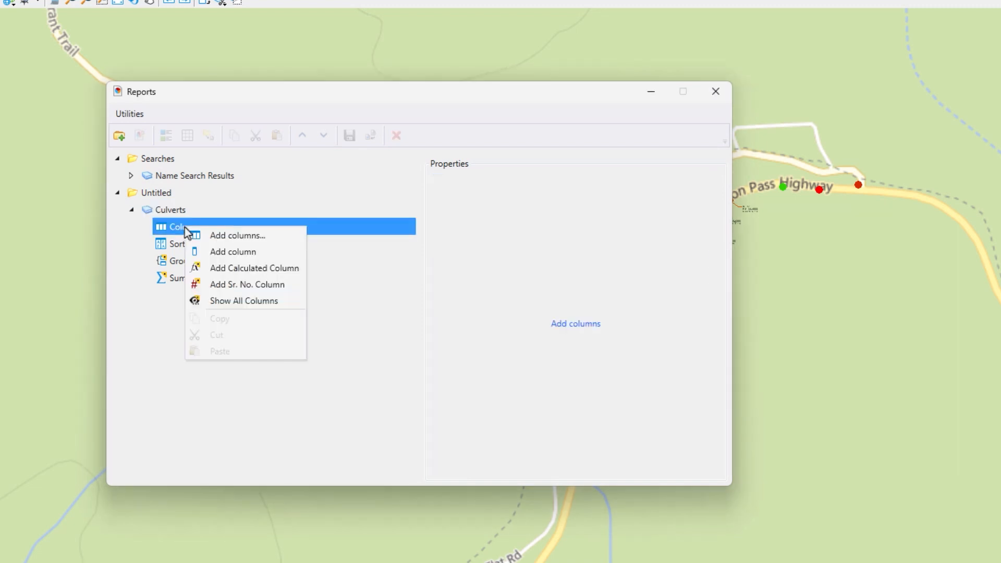
left_click(252, 241)
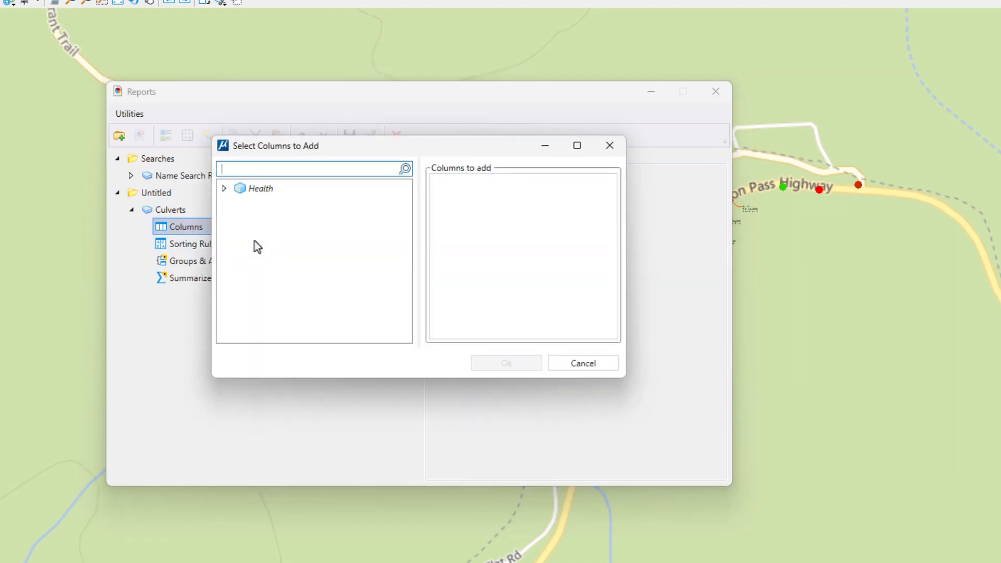
left_click(224, 189)
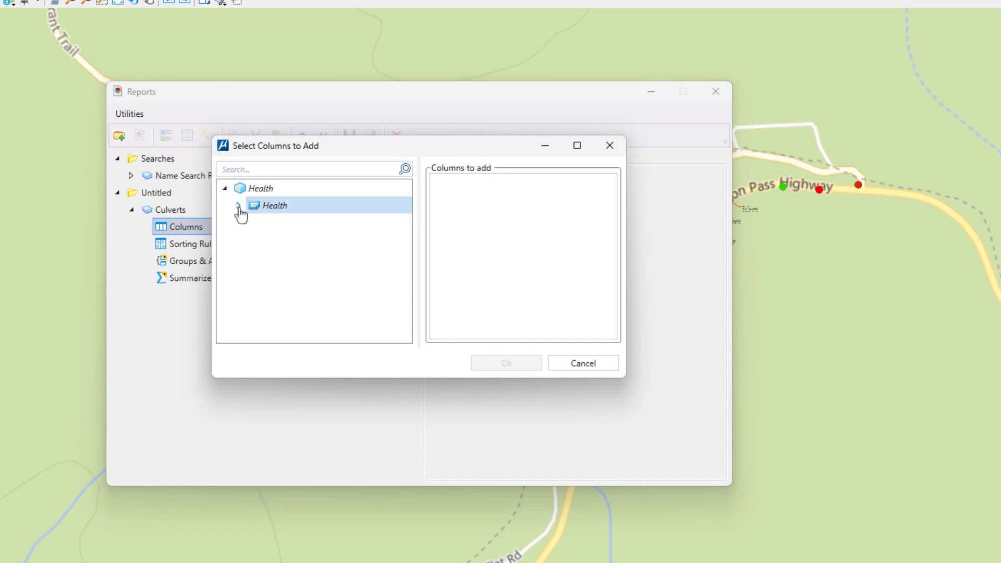
left_click(239, 206)
left_click(271, 224)
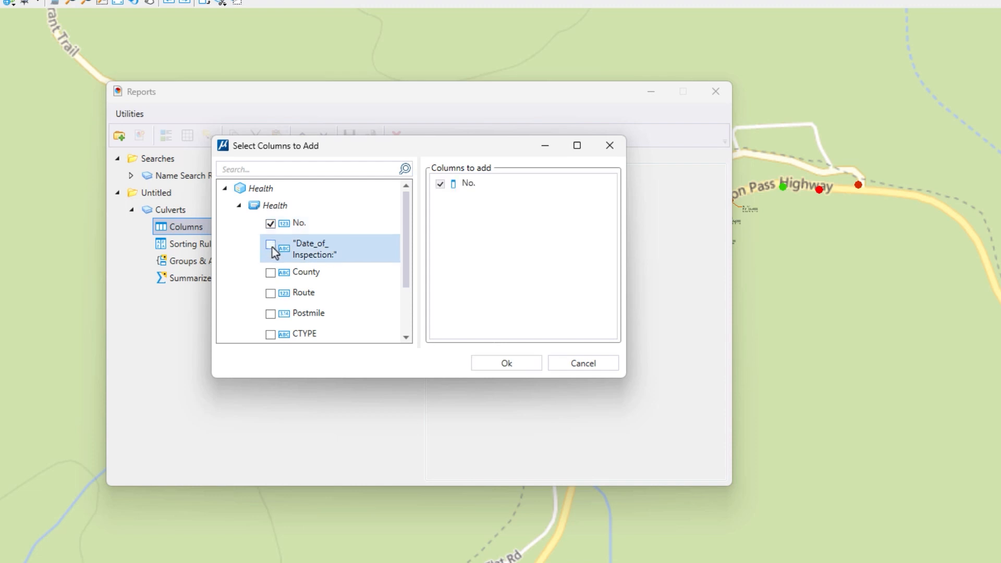
left_click(271, 246)
left_click(270, 272)
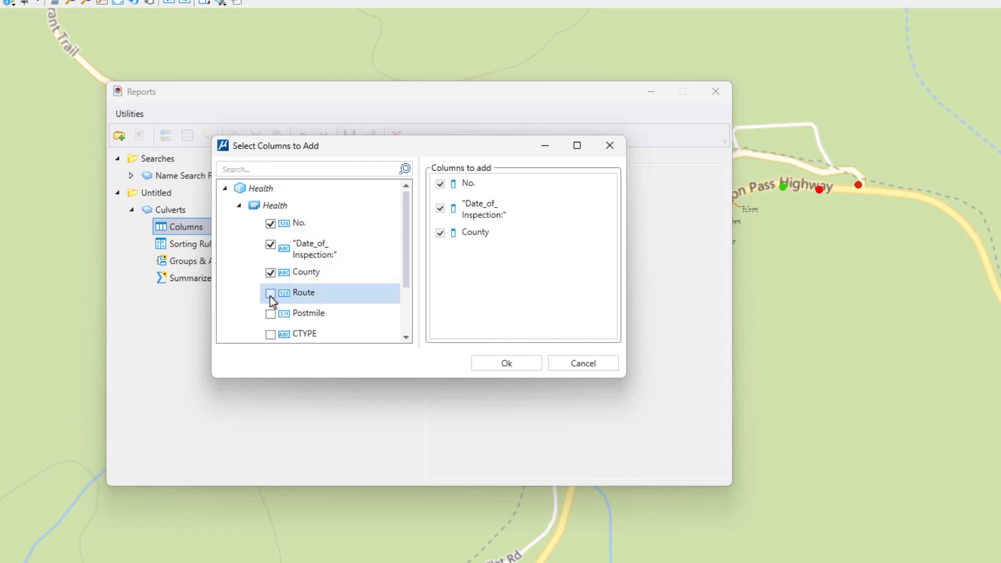
left_click(271, 293)
left_click(271, 313)
Step: Include CTYPE, Material, Diameter, Health_Assessment and Health_Category as well, and add all chosen columns to the report
scroll(273, 315, "down", 4)
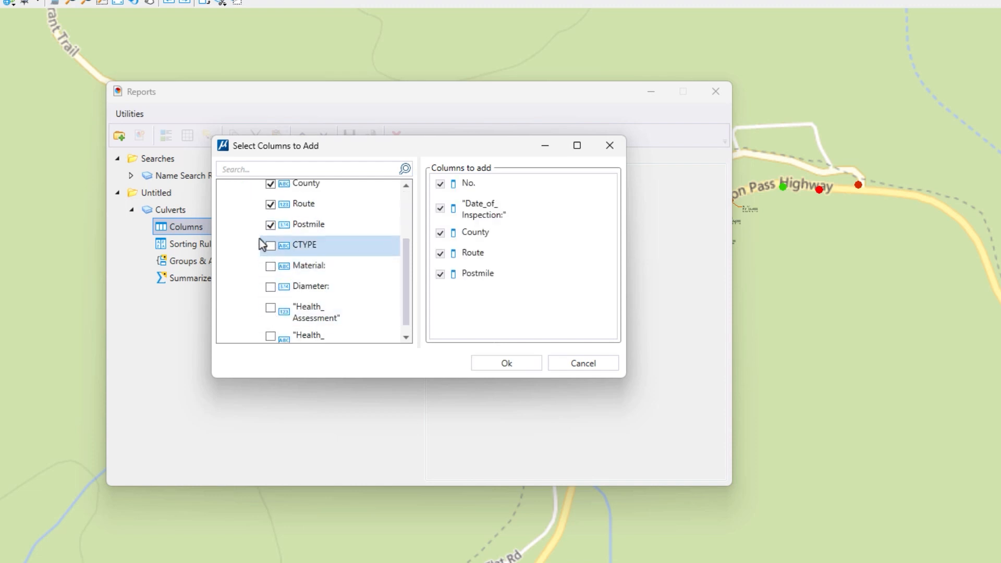
left_click(270, 246)
left_click(271, 266)
left_click(271, 287)
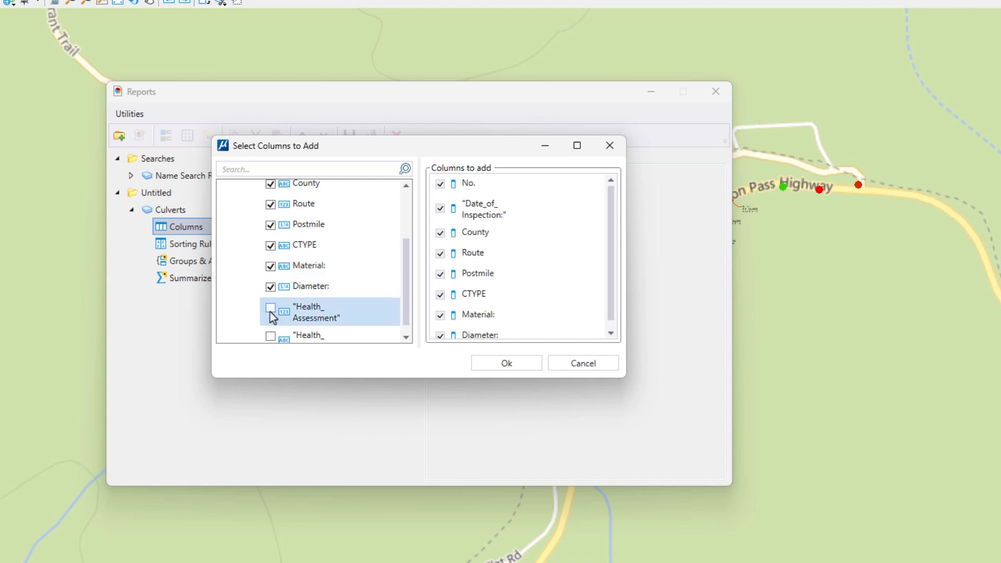
left_click(271, 308)
scroll(278, 333, "down", 1)
left_click(271, 325)
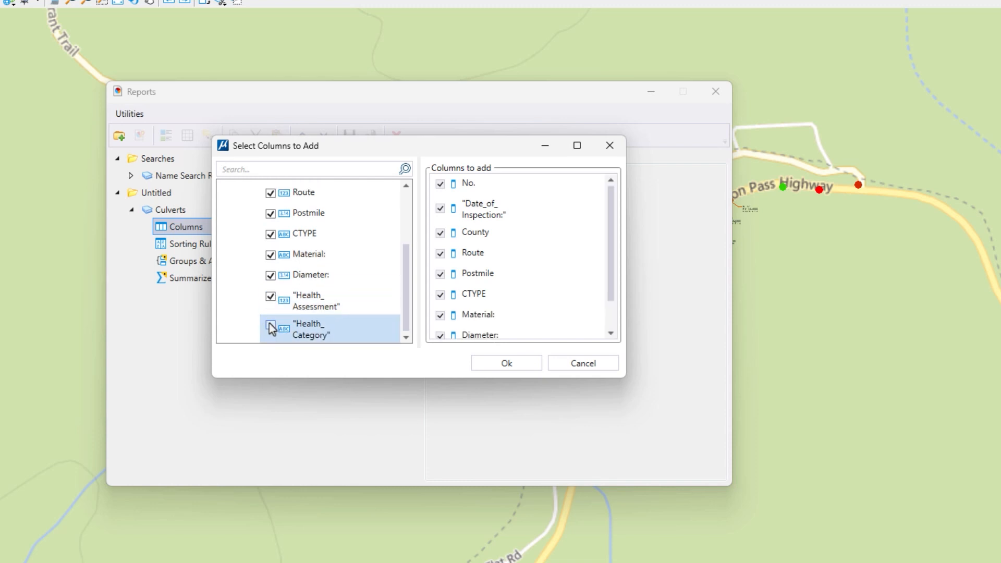
left_click(503, 365)
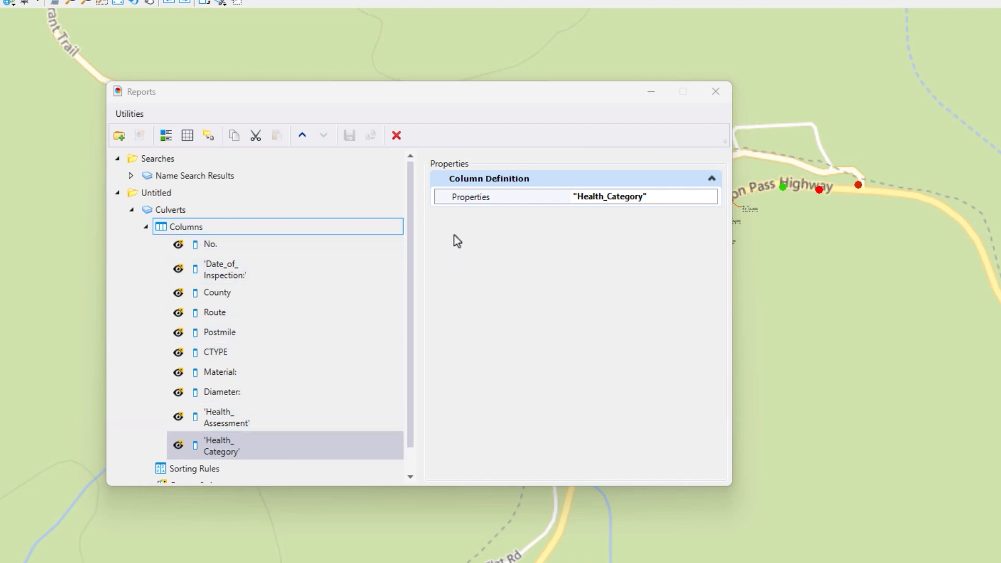
Step: Preview the results of the Culverts report
left_click(165, 134)
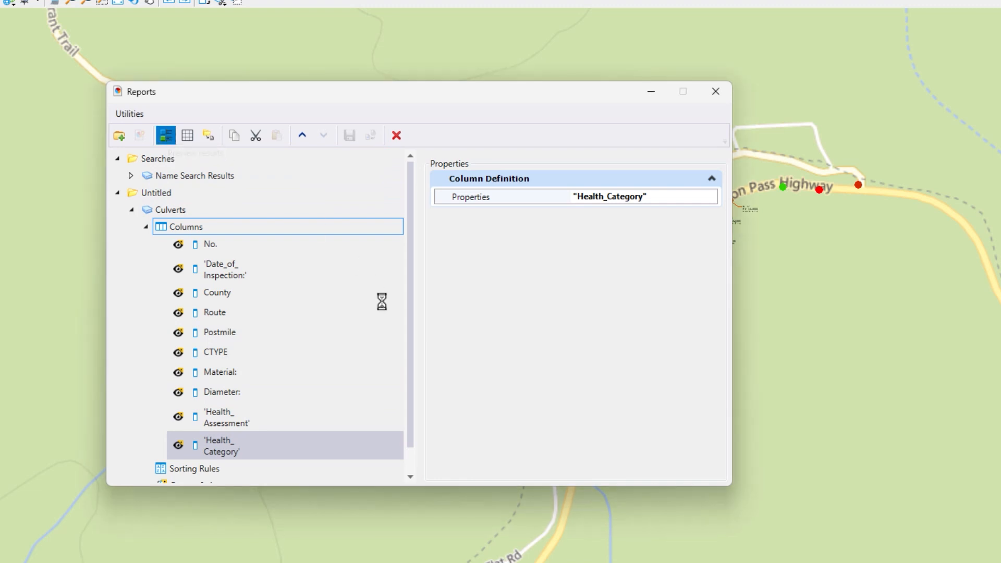